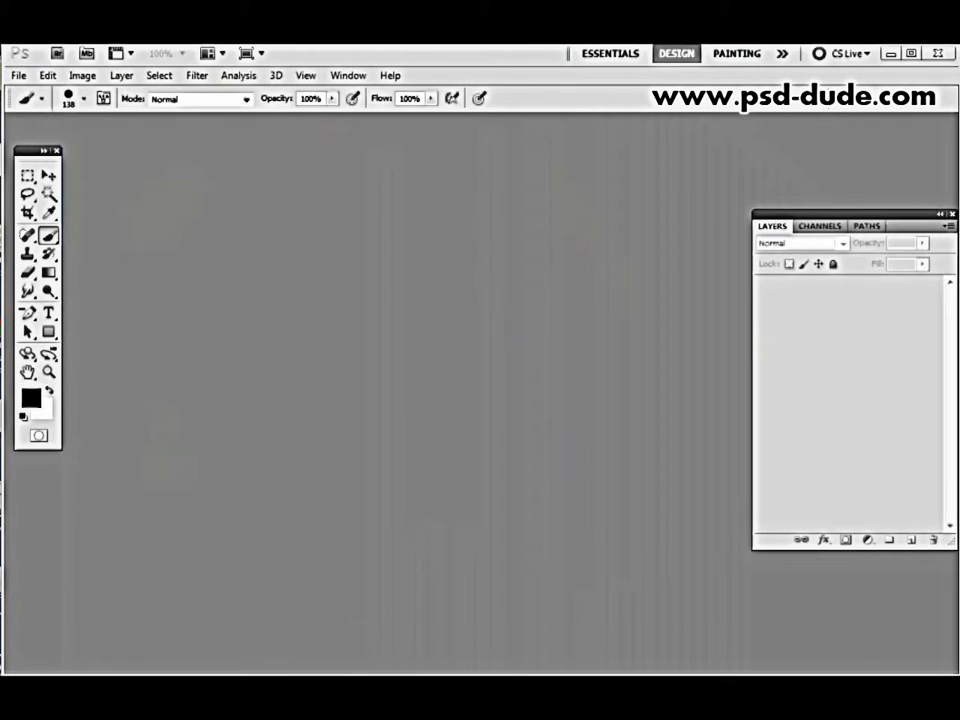
Switch to the Quilling Action folder and extract the graphicriver quilling paper art archive in place
{"action": "key", "text": "alt+Tab"}
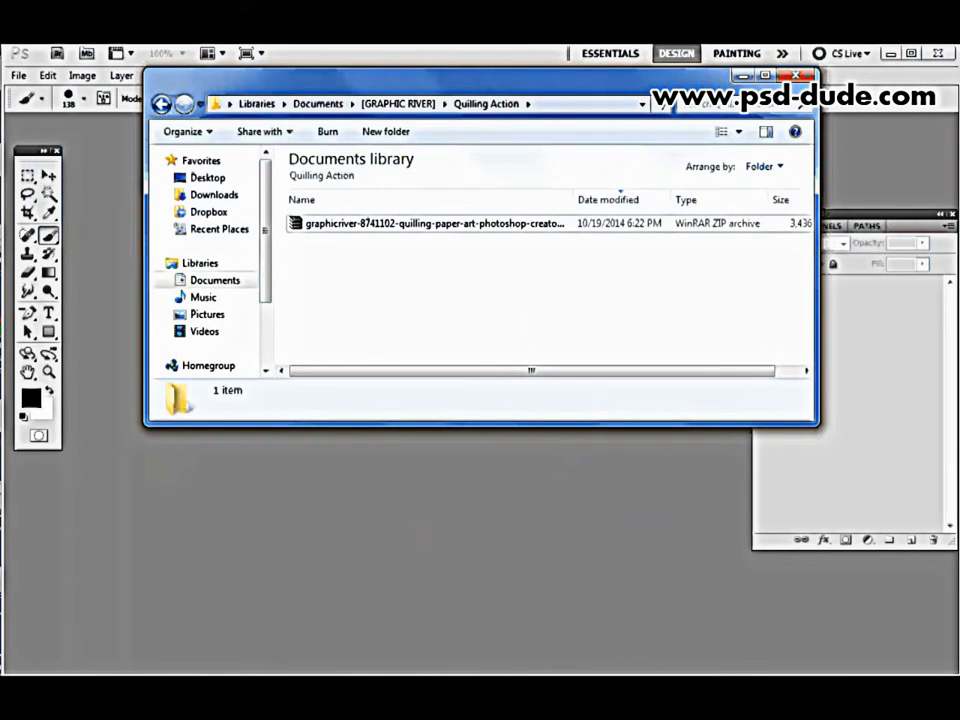
{"action": "right_click", "coordinate": [442, 229]}
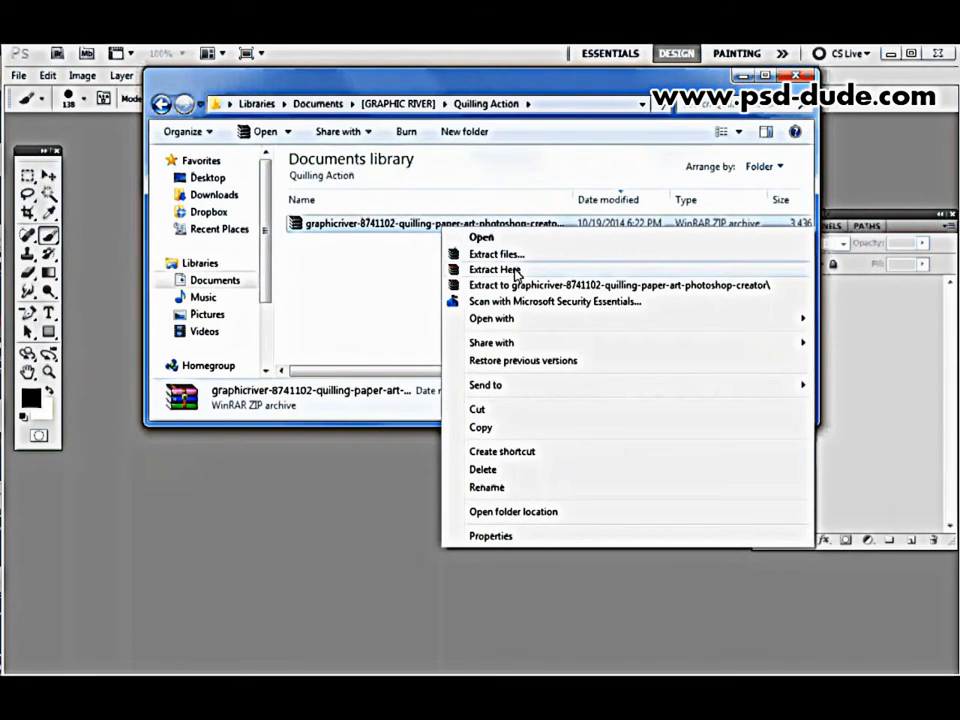
{"action": "left_click", "coordinate": [514, 270]}
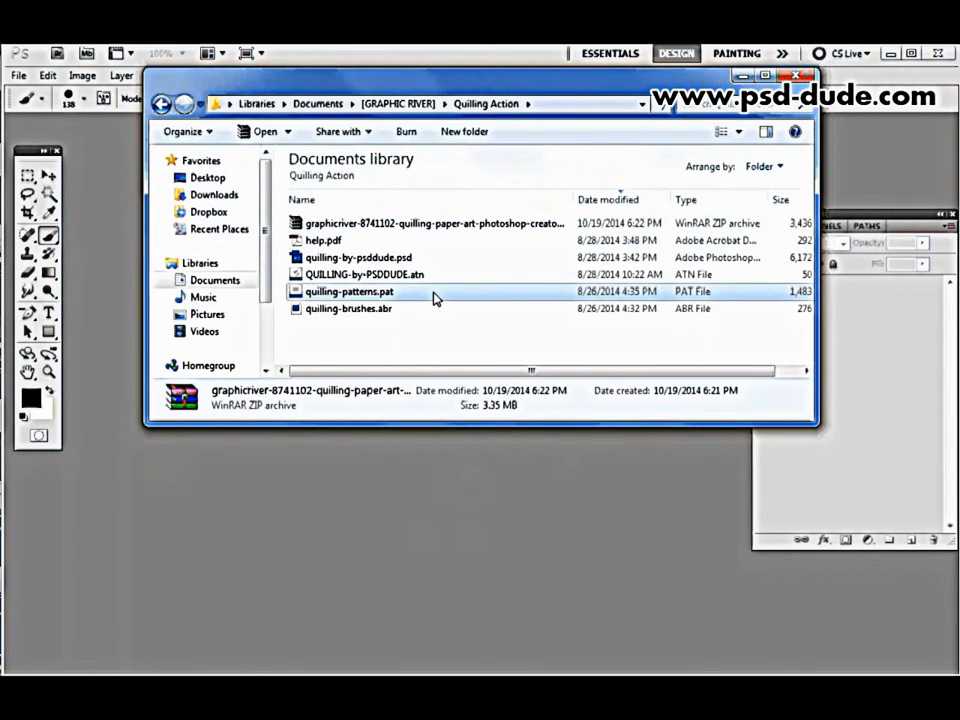
{"action": "left_click", "coordinate": [433, 295]}
{"action": "left_click", "coordinate": [437, 313]}
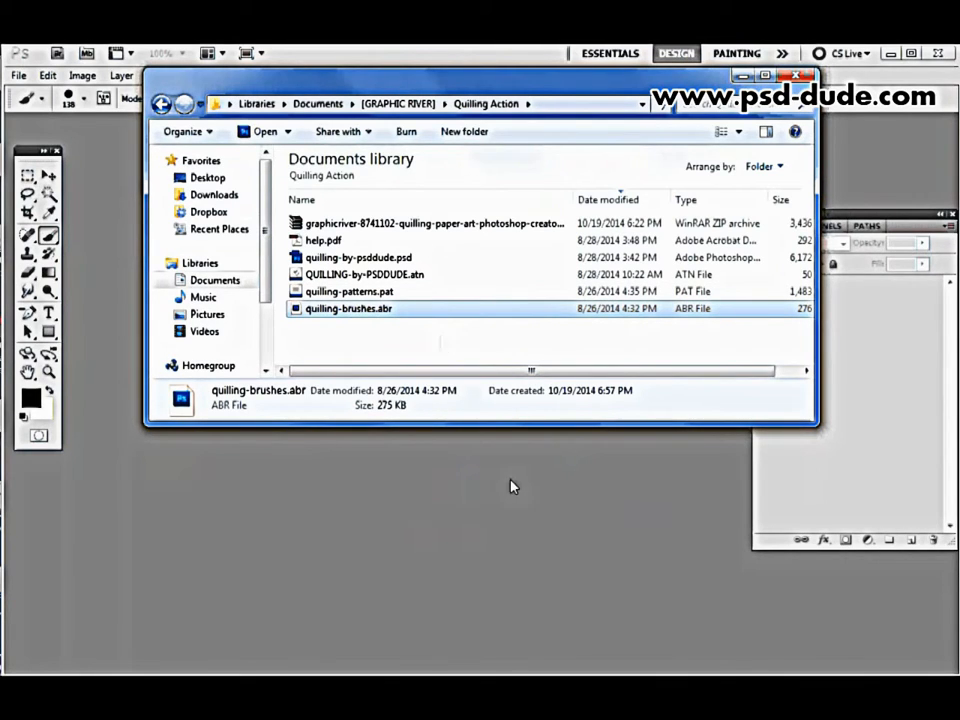
Switch back to Photoshop and try to load quilling-brushes.abr as brush presets in the Preset Manager
{"action": "left_click", "coordinate": [480, 491]}
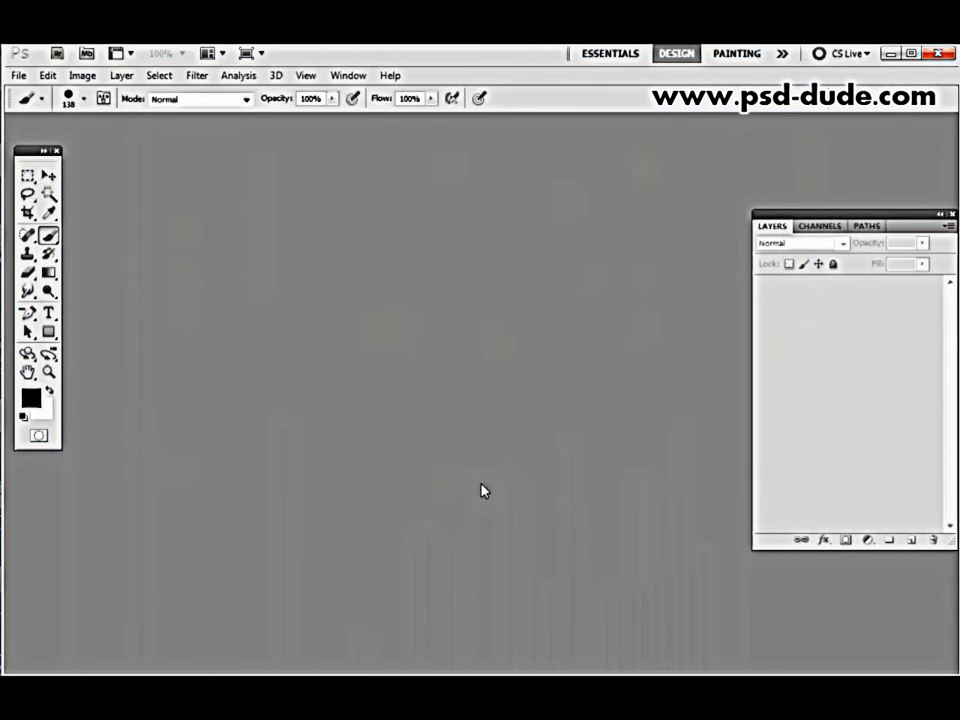
{"action": "left_click", "coordinate": [50, 76]}
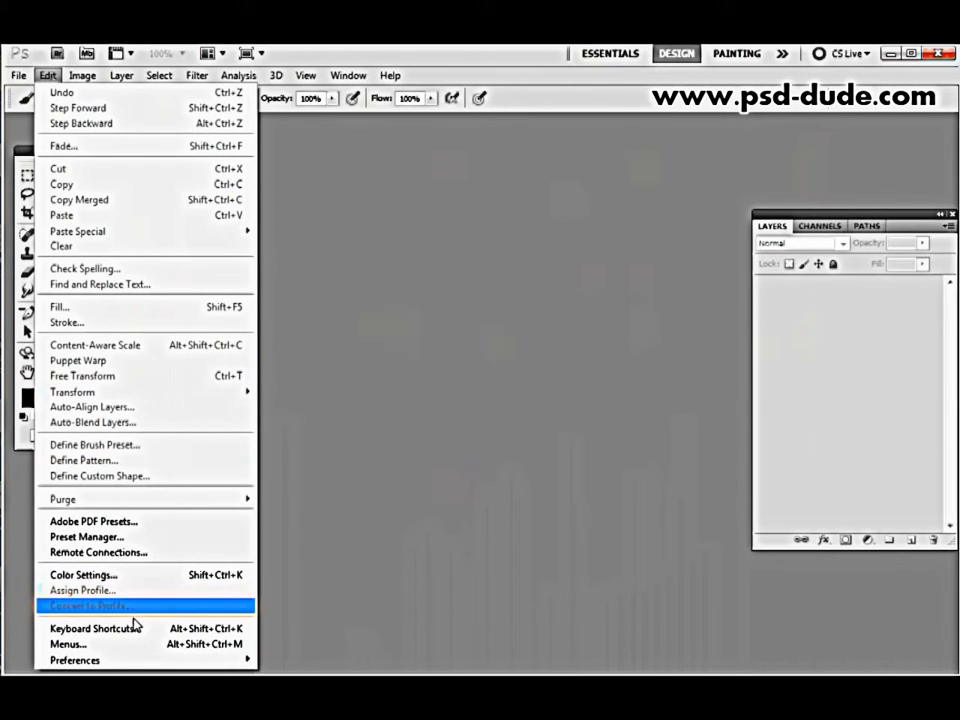
{"action": "left_click", "coordinate": [118, 537]}
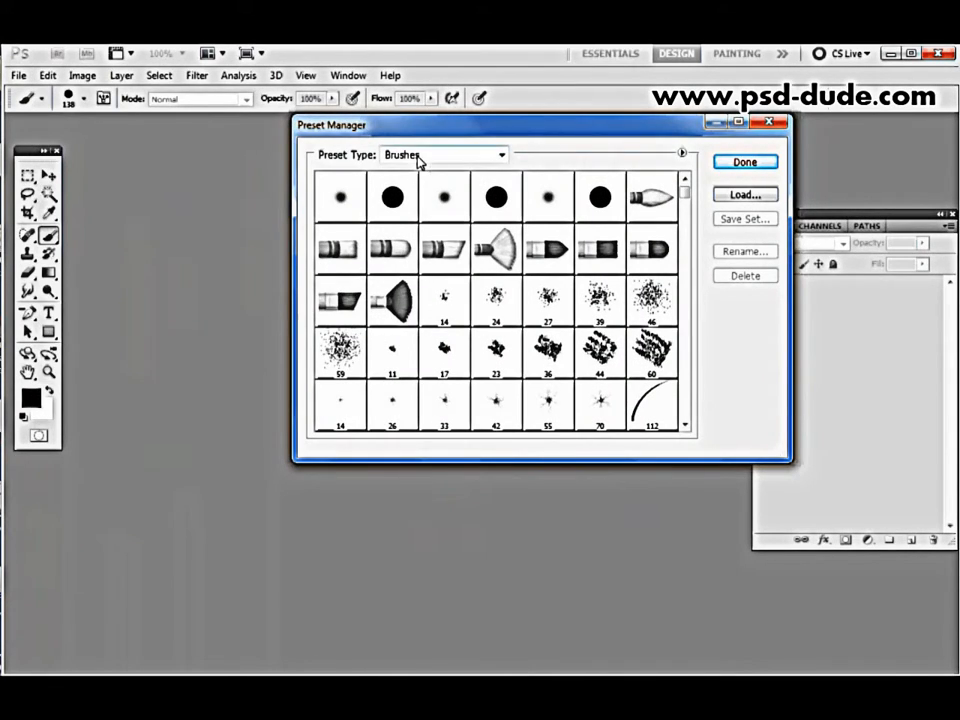
{"action": "left_click", "coordinate": [742, 198]}
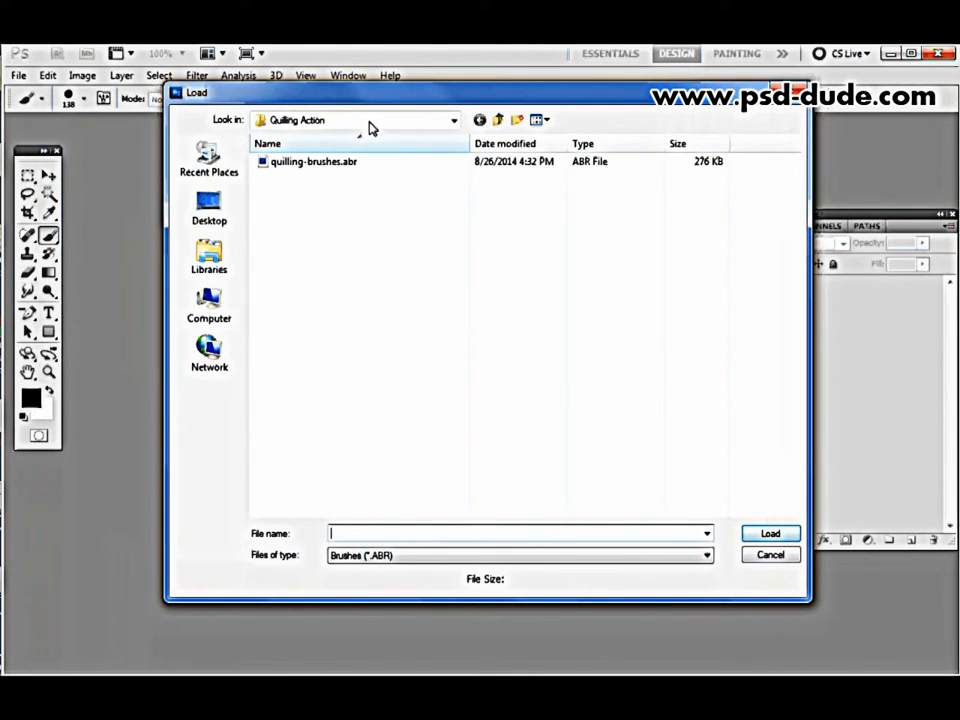
{"action": "left_click", "coordinate": [308, 178]}
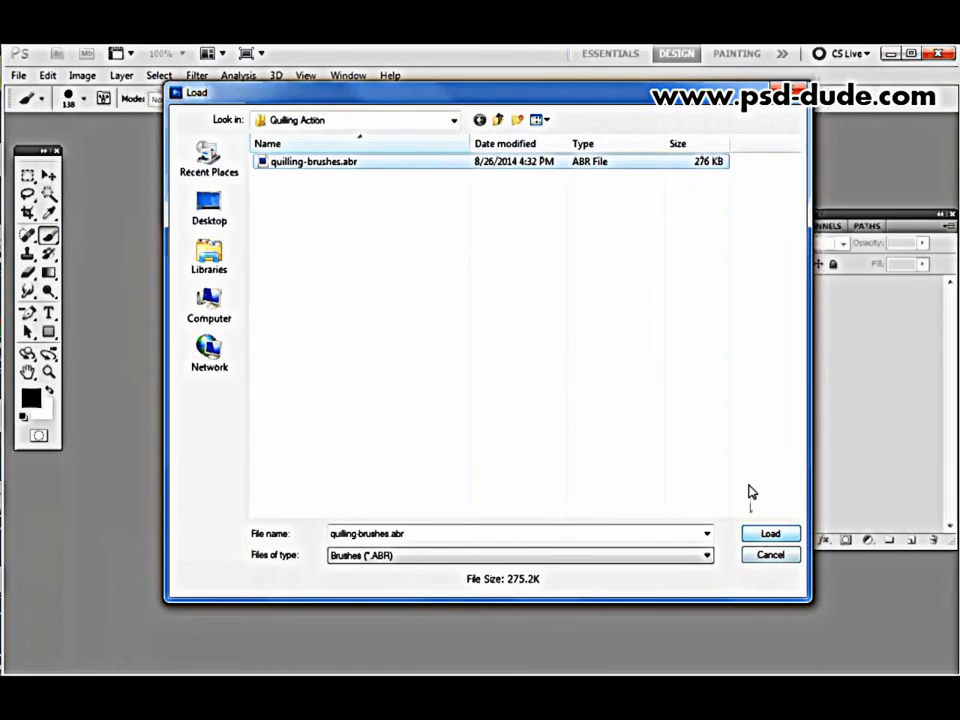
{"action": "left_click", "coordinate": [785, 92]}
Try to load a pattern file from the Quilling Action folder in the Preset Manager and close the manager
{"action": "left_click", "coordinate": [455, 160]}
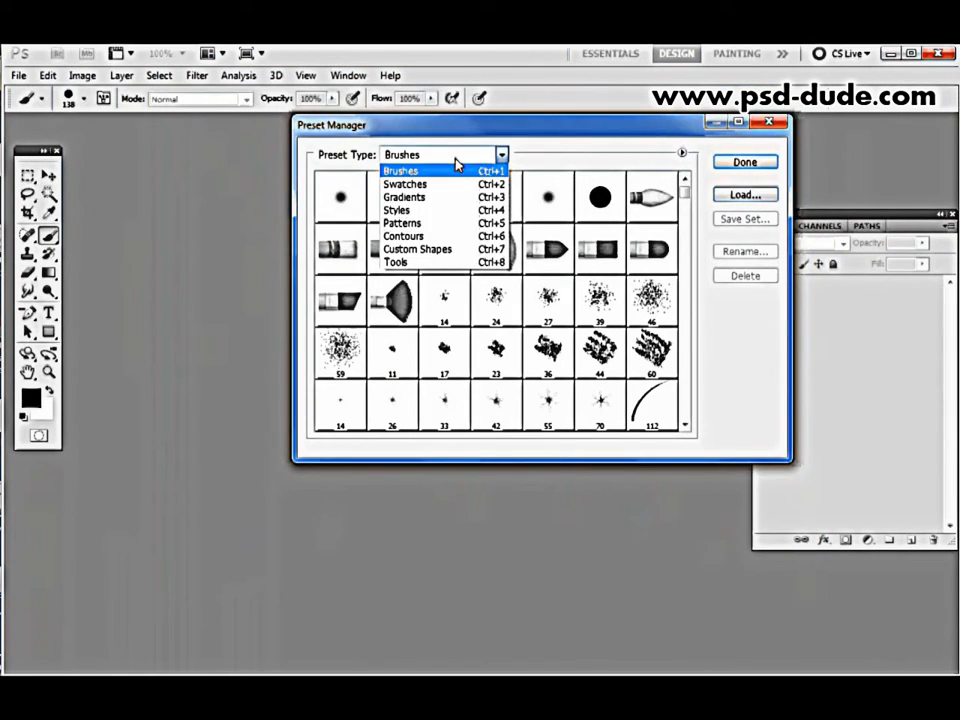
{"action": "left_click", "coordinate": [426, 222]}
{"action": "left_click", "coordinate": [750, 197]}
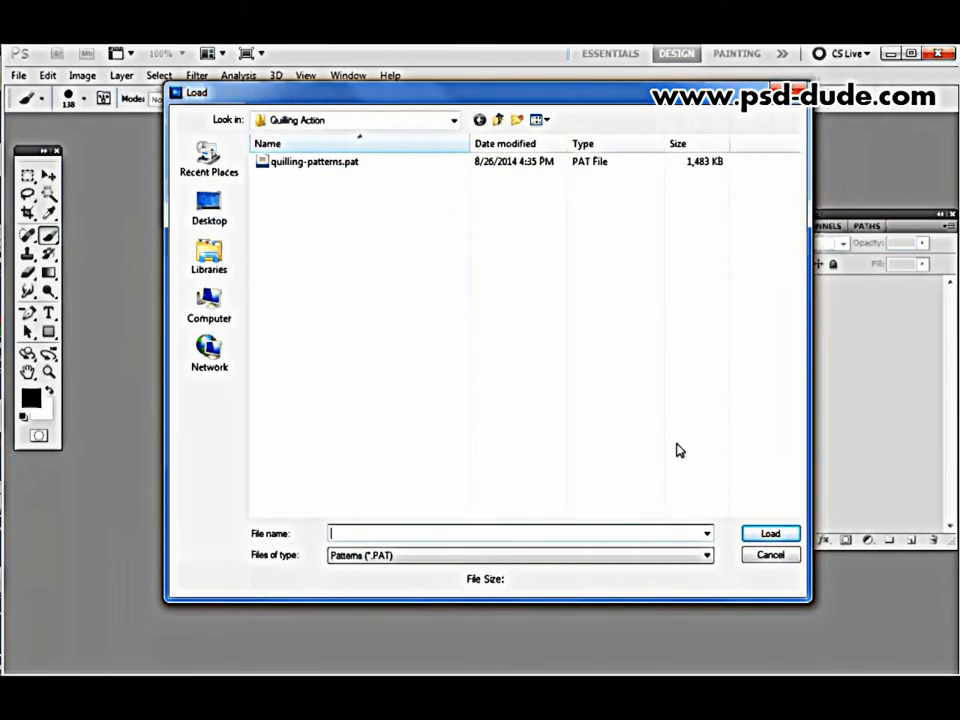
{"action": "left_click", "coordinate": [772, 555]}
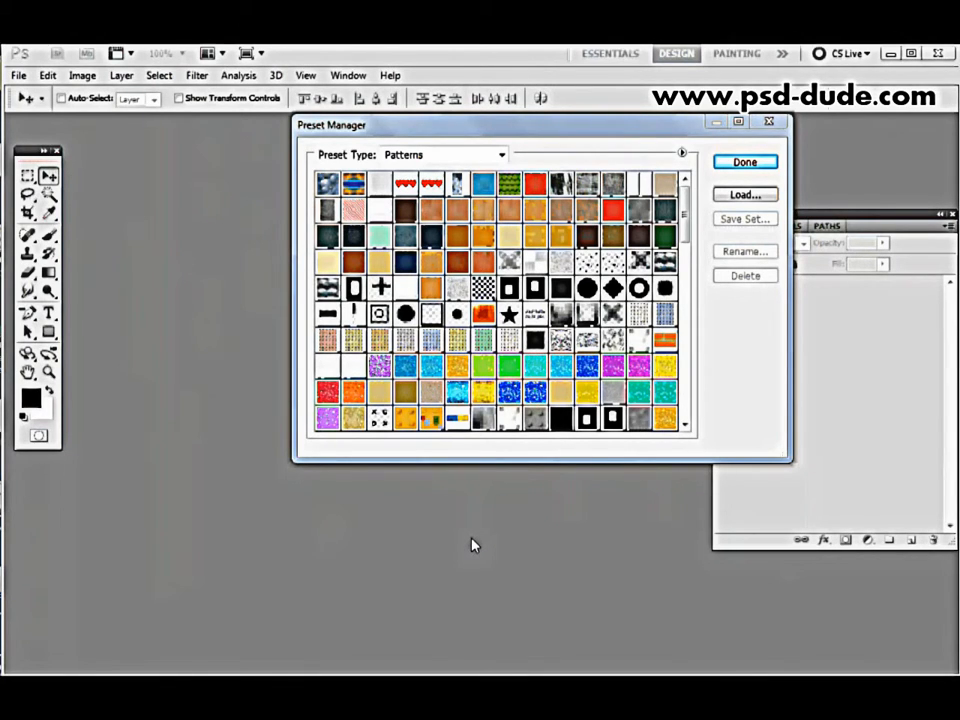
{"action": "left_click", "coordinate": [784, 121]}
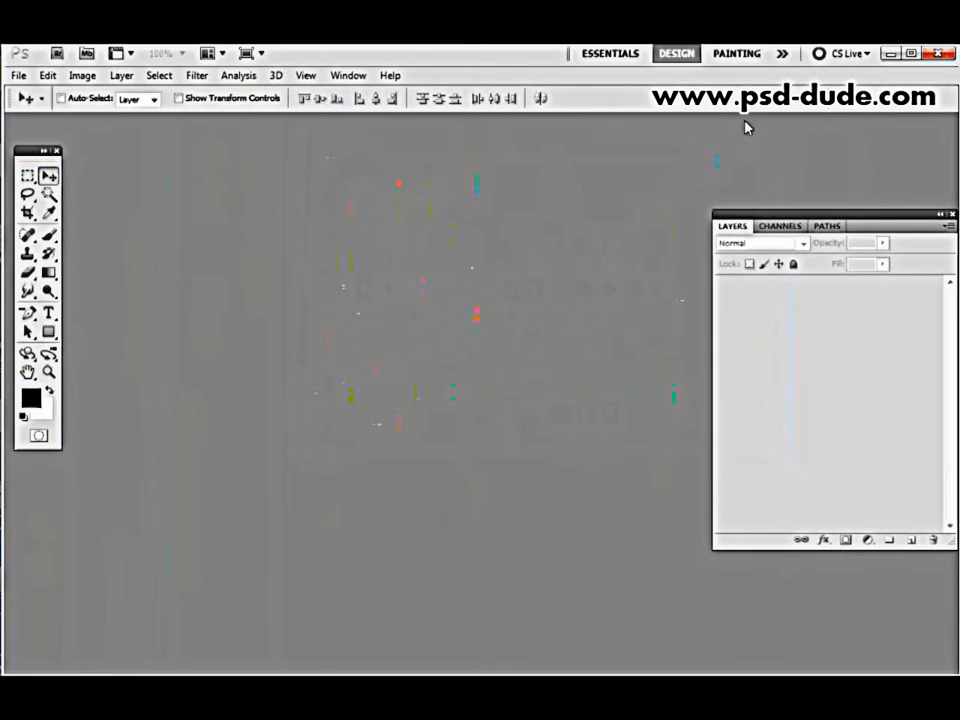
Display the list of available actions with the QUILLING by PSDDUDE set
{"action": "left_click", "coordinate": [362, 80]}
{"action": "left_click", "coordinate": [379, 172]}
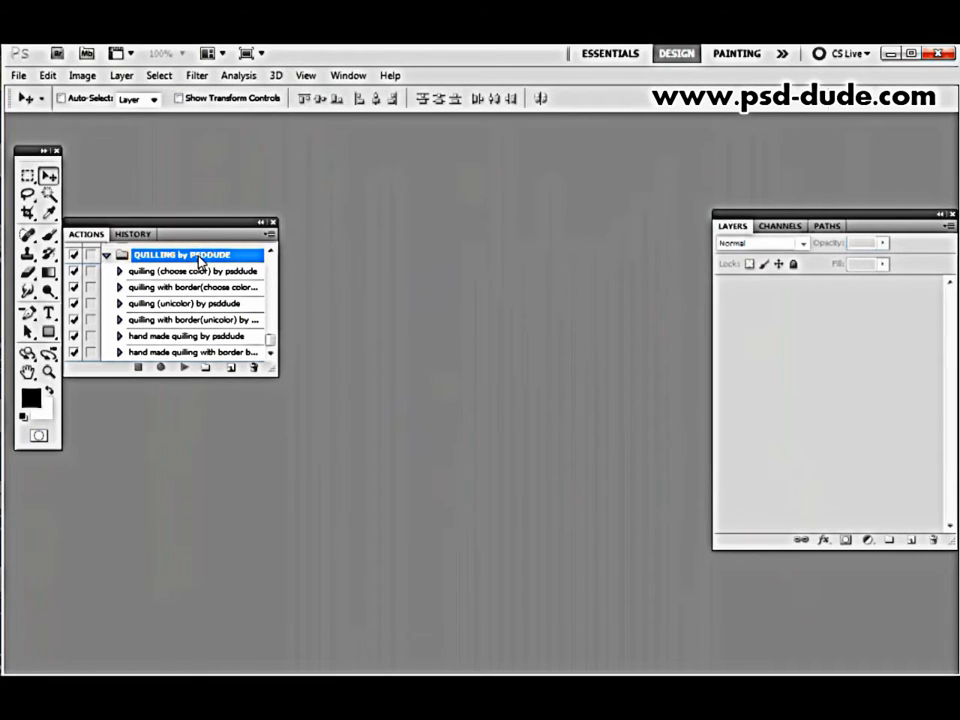
Try to load the action file QUILLING-by-PSDDUDE.atn from the Quilling Action folder
{"action": "left_click", "coordinate": [270, 237]}
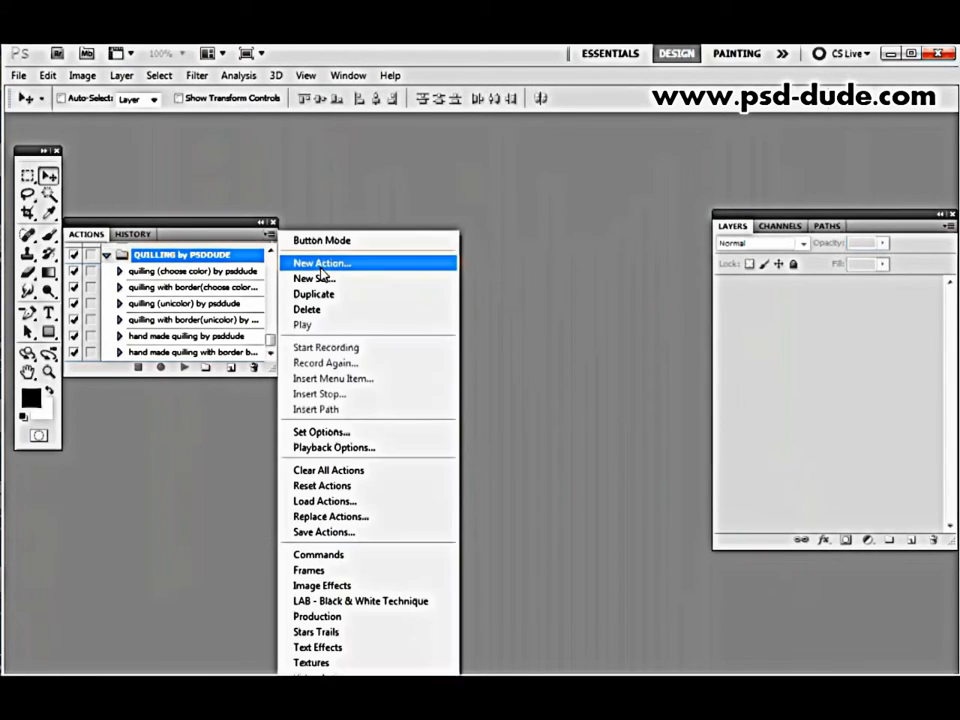
{"action": "left_click", "coordinate": [397, 508]}
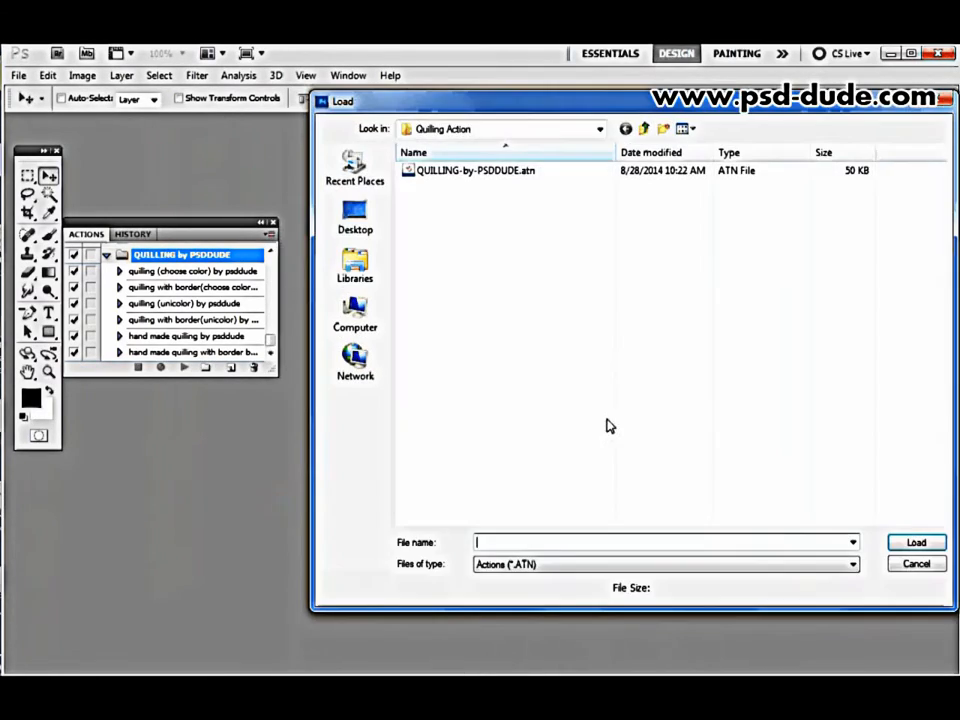
{"action": "left_click", "coordinate": [458, 176]}
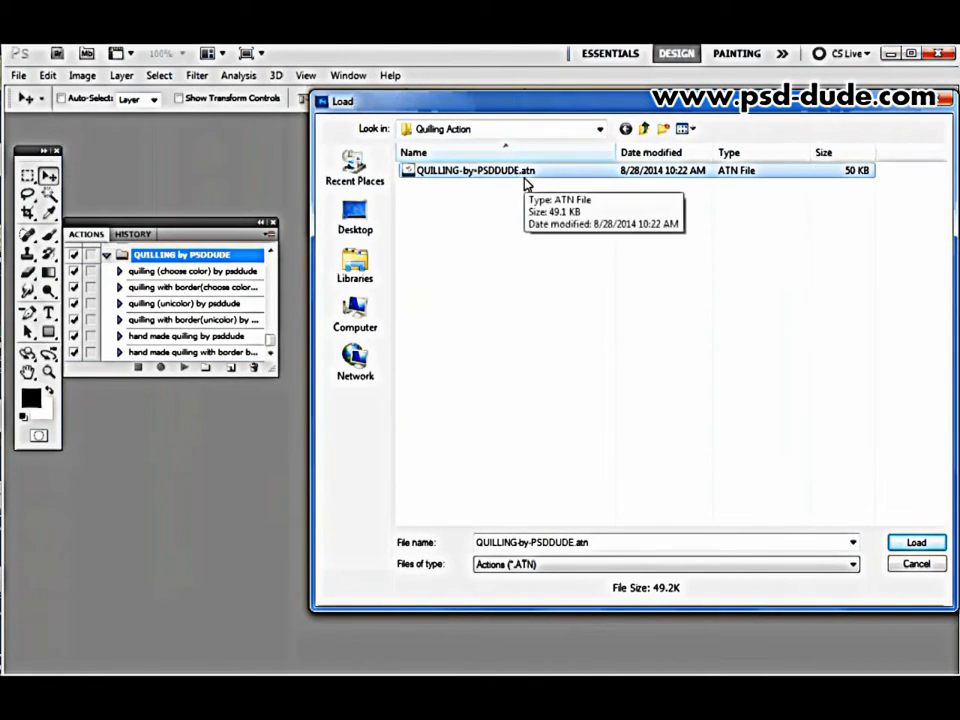
{"action": "left_click", "coordinate": [917, 564]}
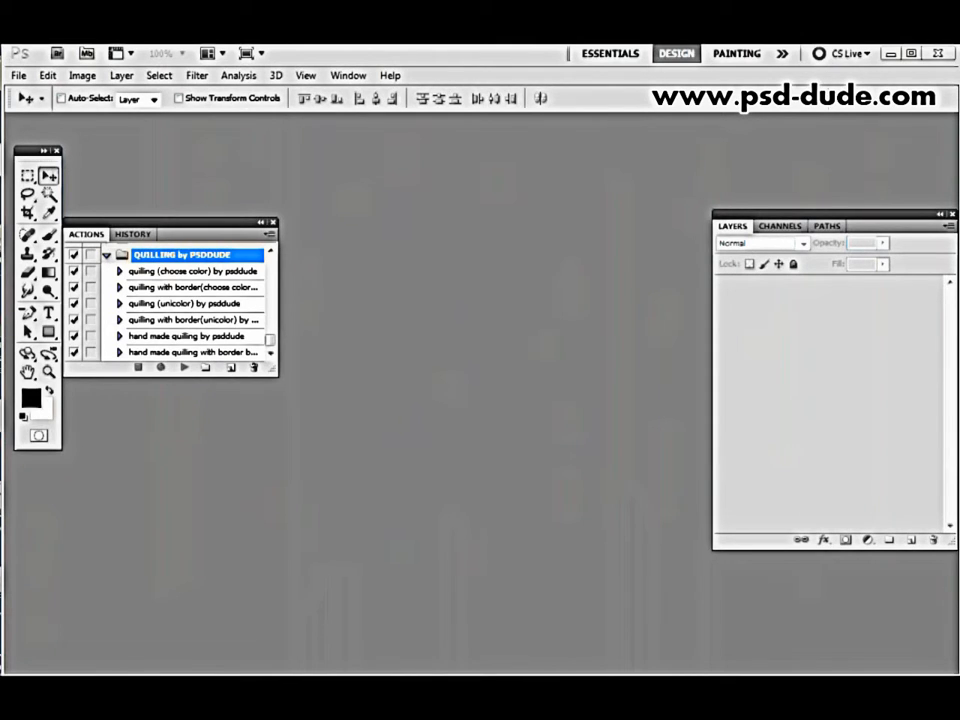
Open quilling-by-psddude.psd from the extracted folder and open the contents of its ADD YOUR TEXT/SHAPE INSIDE smart object
{"action": "key", "text": "alt+Tab"}
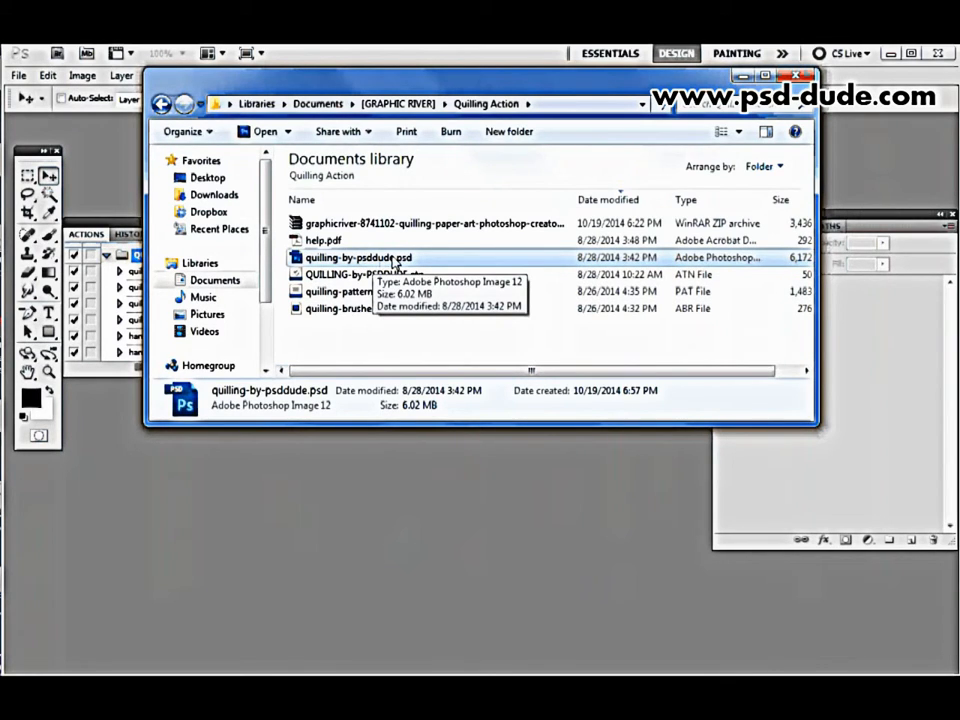
{"action": "double_click", "coordinate": [395, 262]}
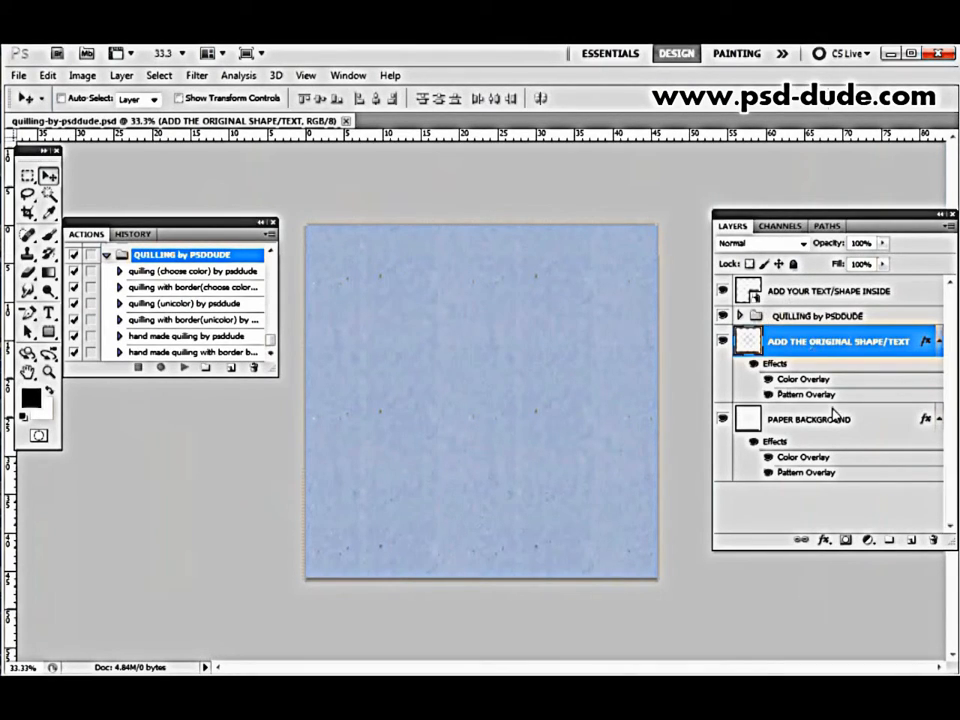
{"action": "left_click", "coordinate": [831, 293]}
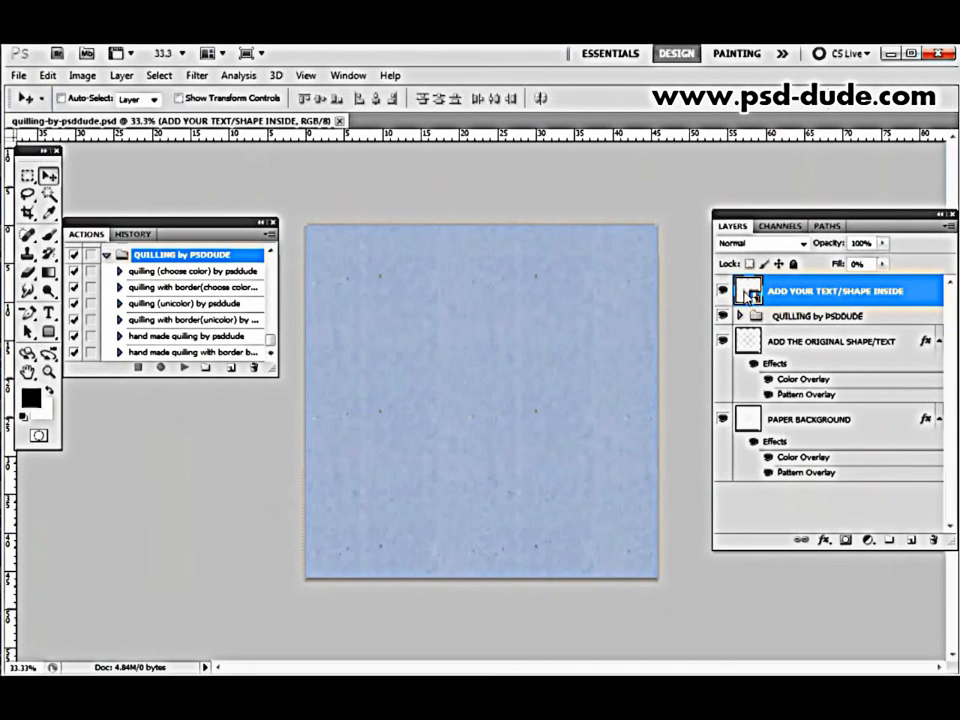
{"action": "double_click", "coordinate": [752, 294]}
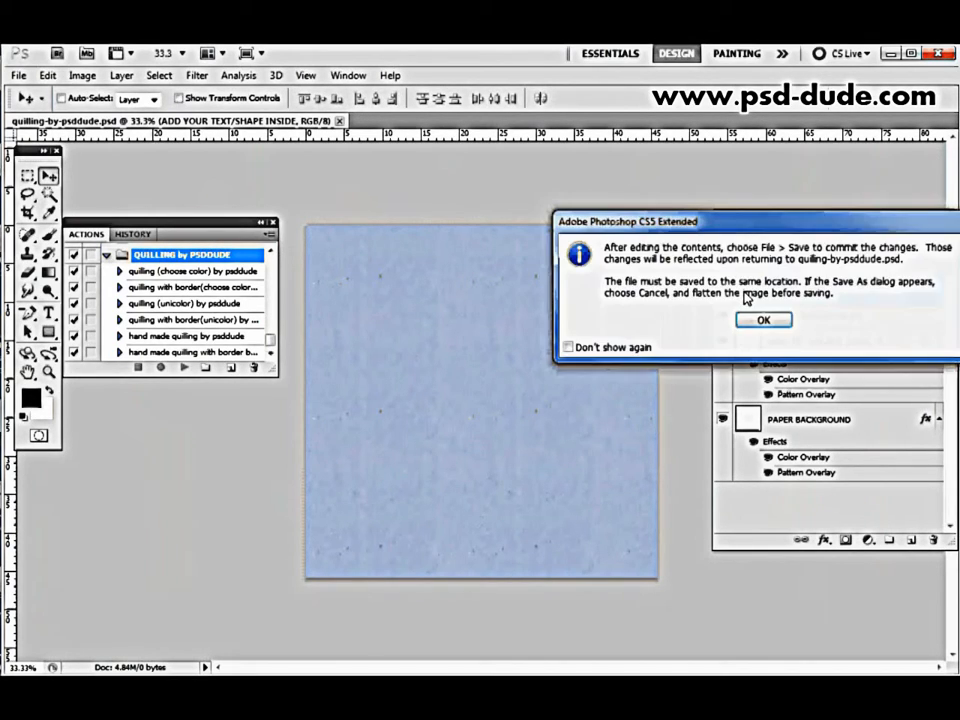
{"action": "left_click", "coordinate": [758, 322]}
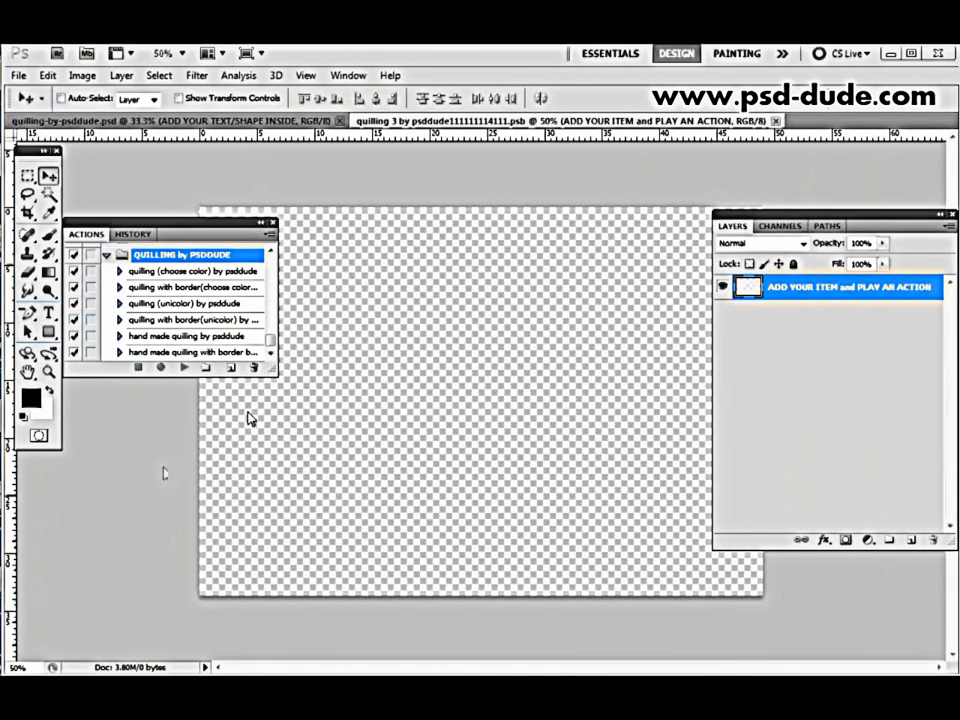
Add the letter Q as text on the ADD YOUR ITEM and PLAY AN ACTION layer and move it to the canvas's middle
{"action": "left_click", "coordinate": [49, 314]}
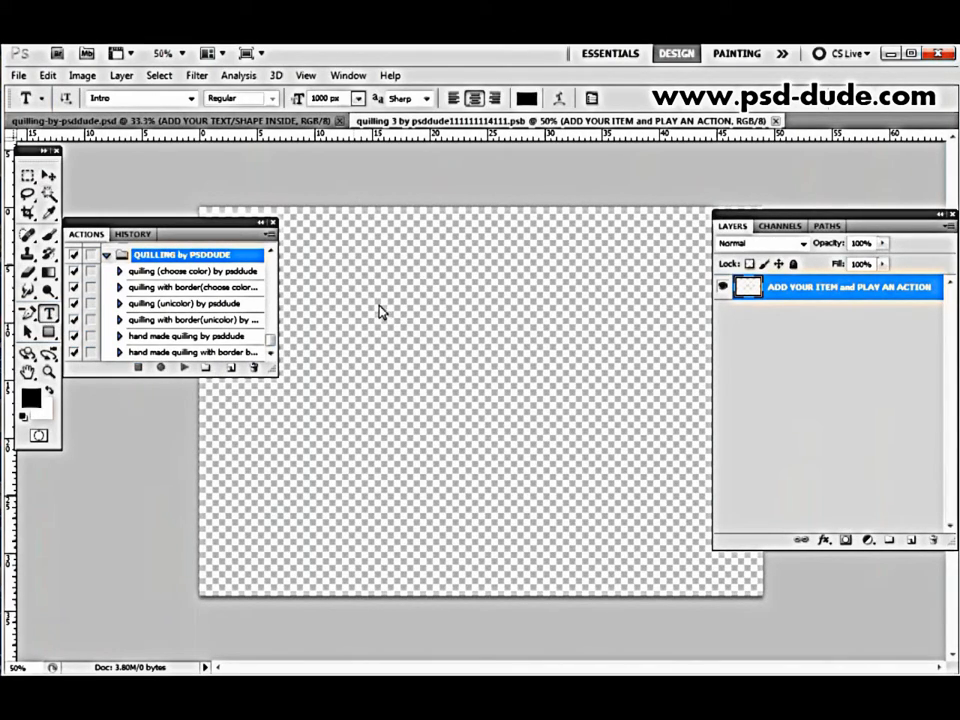
{"action": "left_click", "coordinate": [440, 430]}
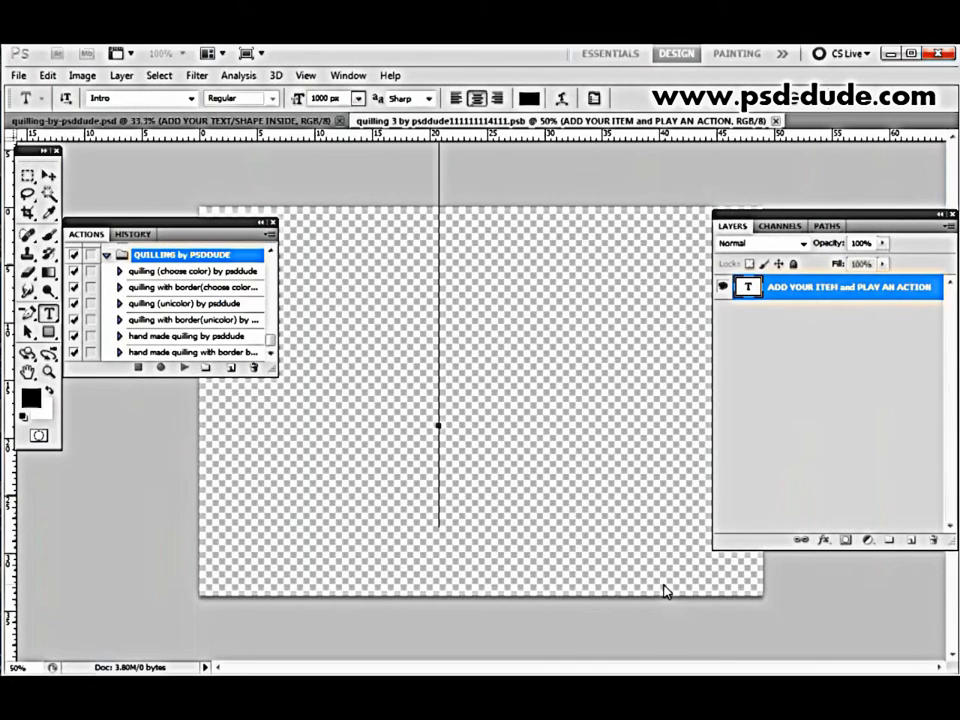
{"action": "type", "text": "Q"}
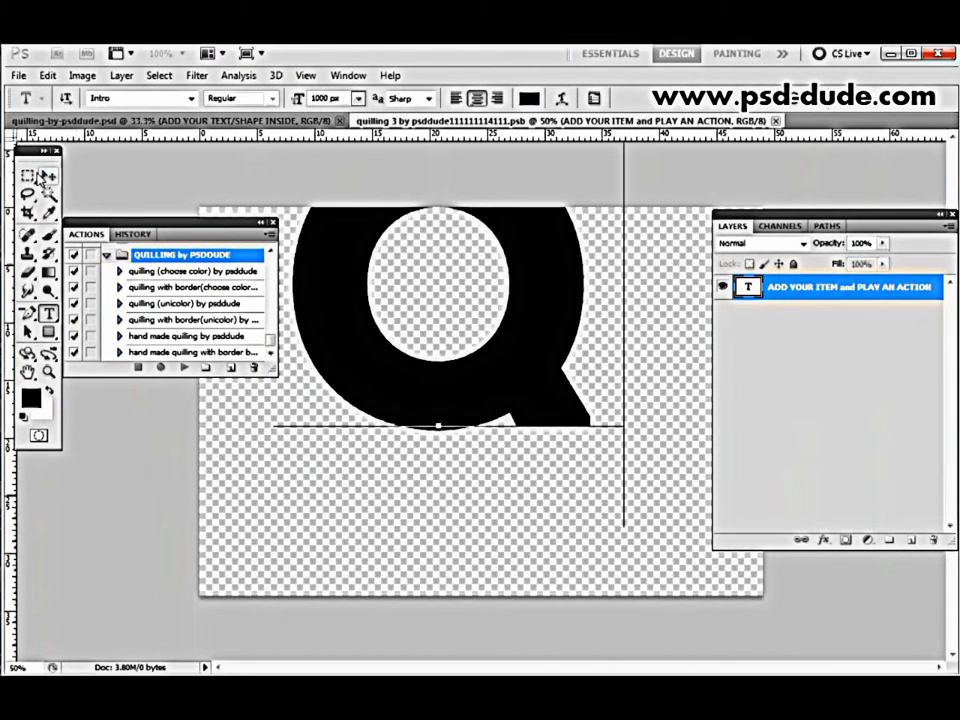
{"action": "left_click", "coordinate": [28, 175]}
{"action": "left_click", "coordinate": [48, 175]}
{"action": "left_click_drag", "start_coordinate": [483, 285], "coordinate": [537, 391]}
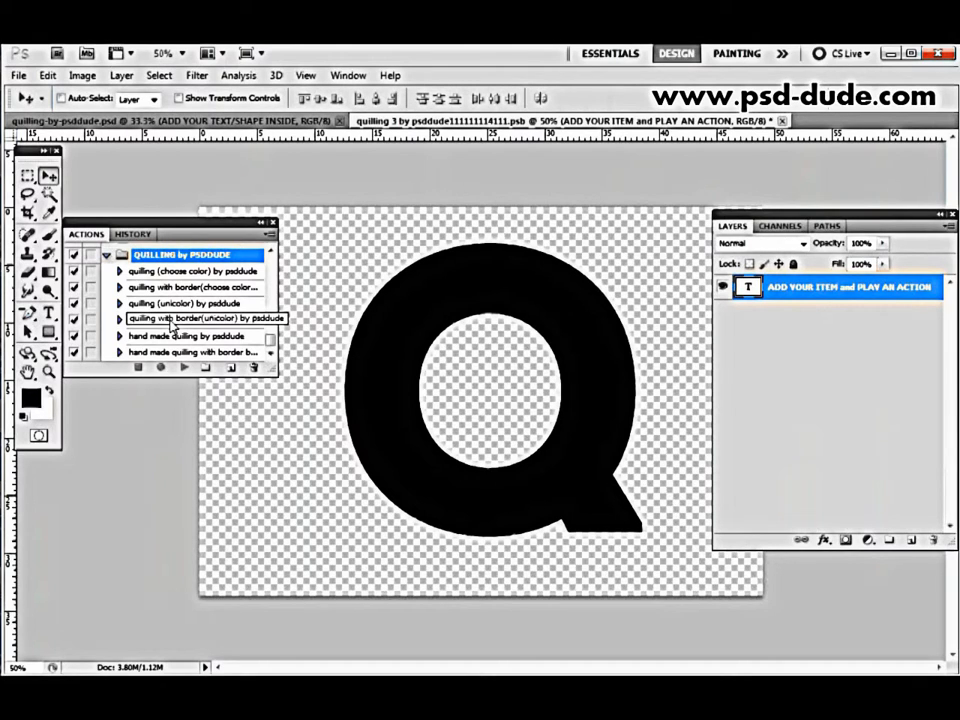
Play the "quilling with border(unicolor)" action on the Q and close the smart object's document, saving its changes
{"action": "left_click", "coordinate": [172, 321]}
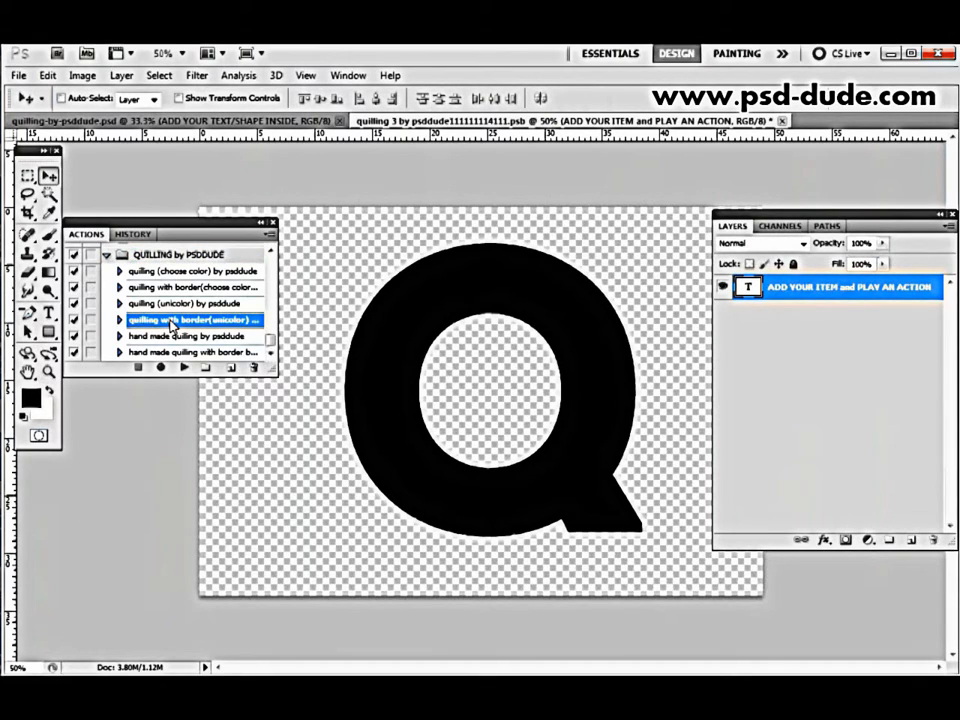
{"action": "left_click", "coordinate": [187, 369]}
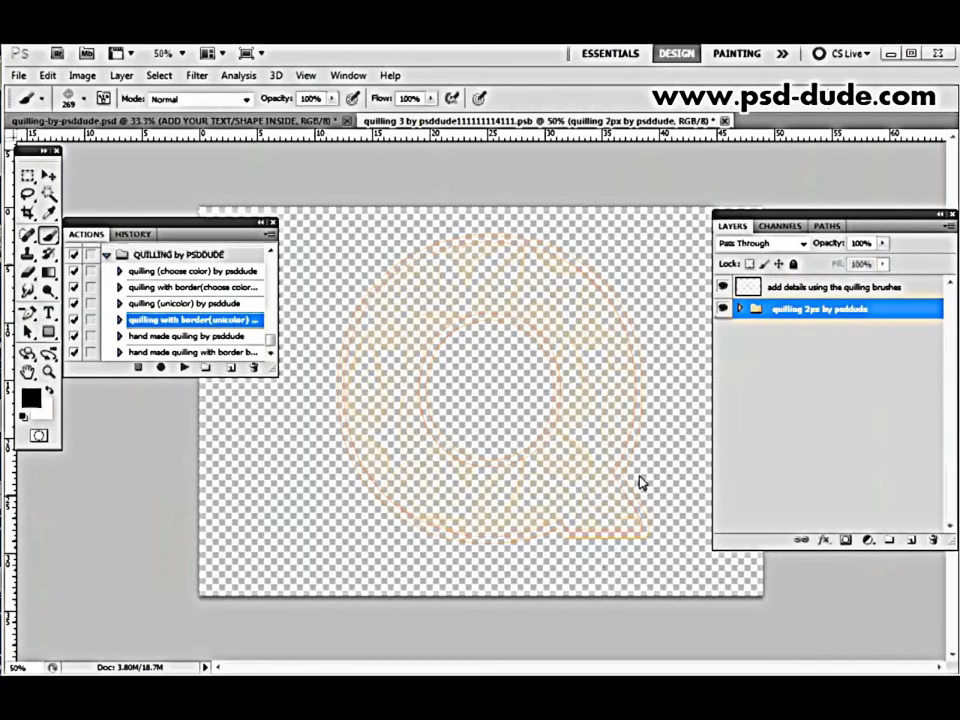
{"action": "left_click", "coordinate": [724, 120]}
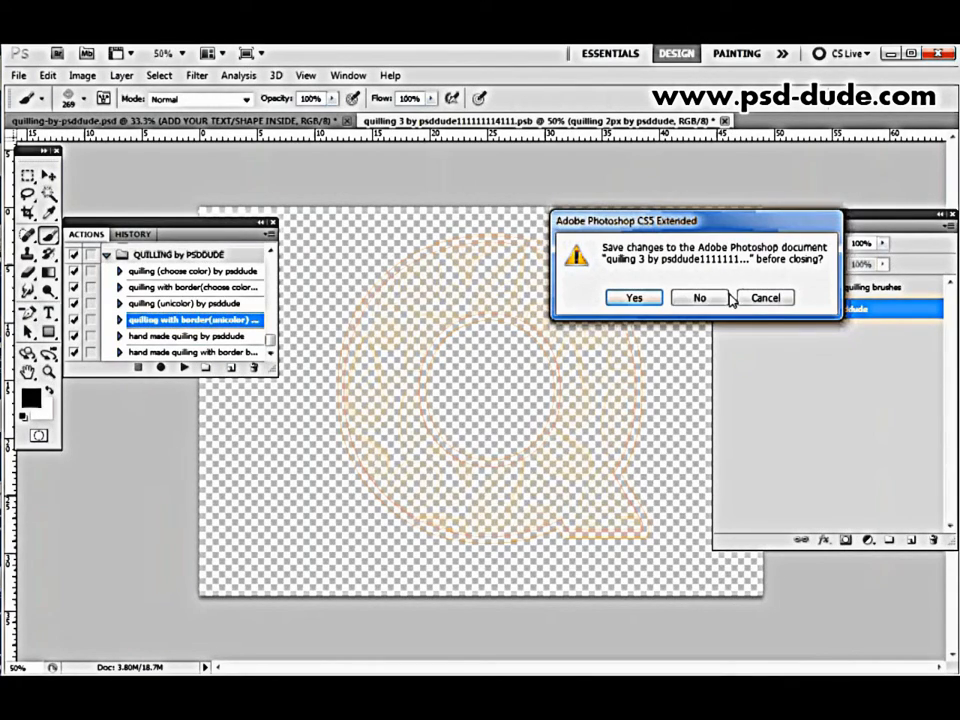
{"action": "left_click", "coordinate": [632, 298]}
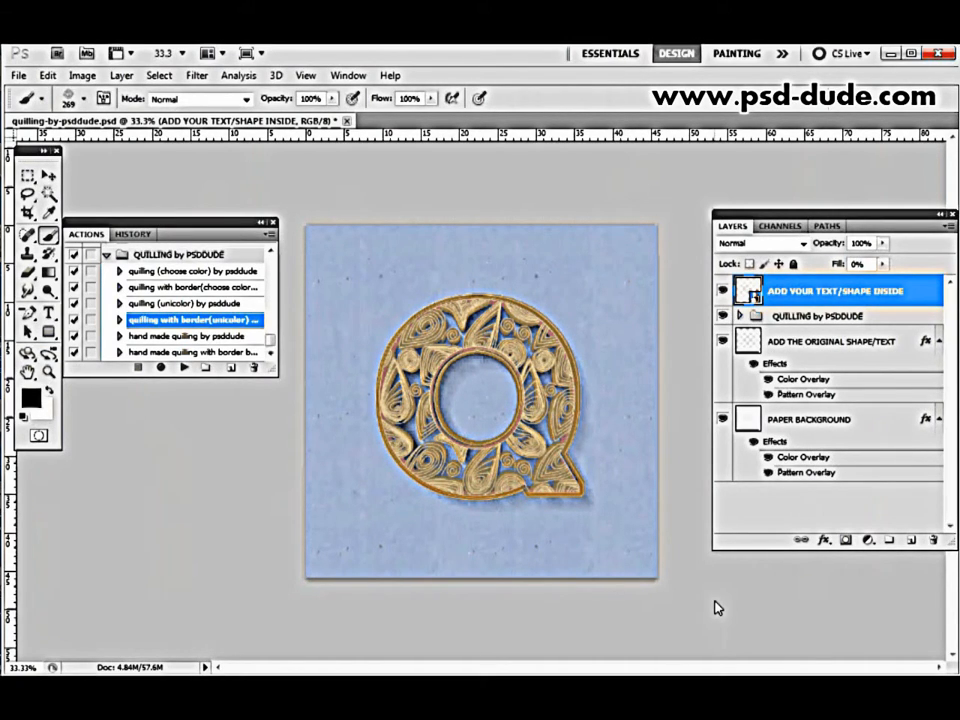
Inspect the quilled Q at 100% and reopen the contents of the ADD YOUR TEXT/SHAPE INSIDE smart object
{"action": "key", "text": "ctrl+0"}
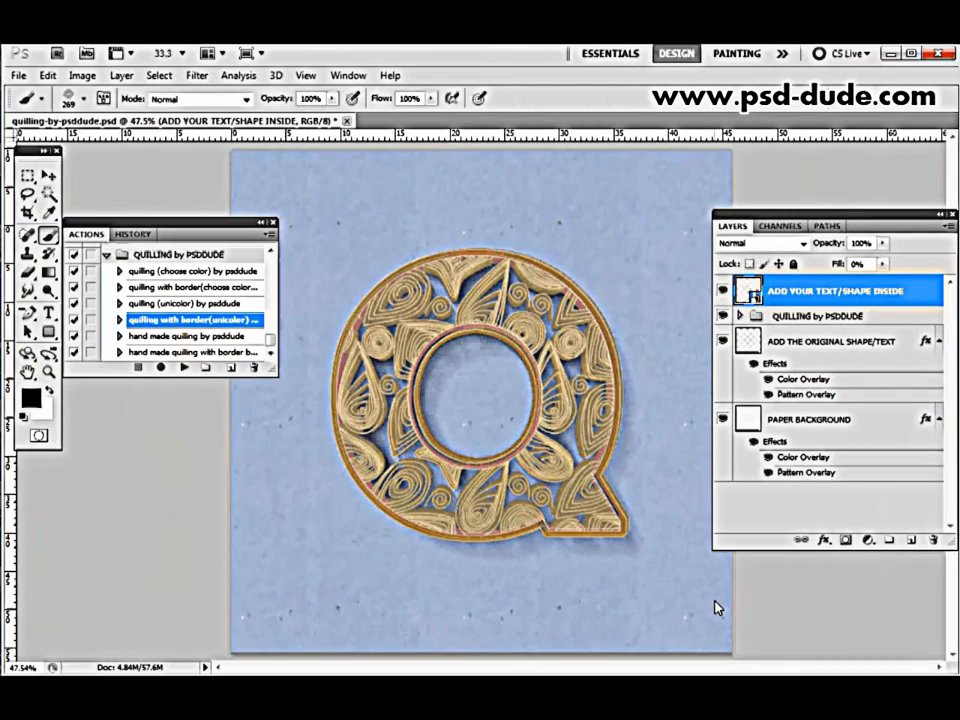
{"action": "key", "text": "ctrl+plus"}
{"action": "key", "text": "ctrl+plus"}
{"action": "key", "text": "ctrl+plus"}
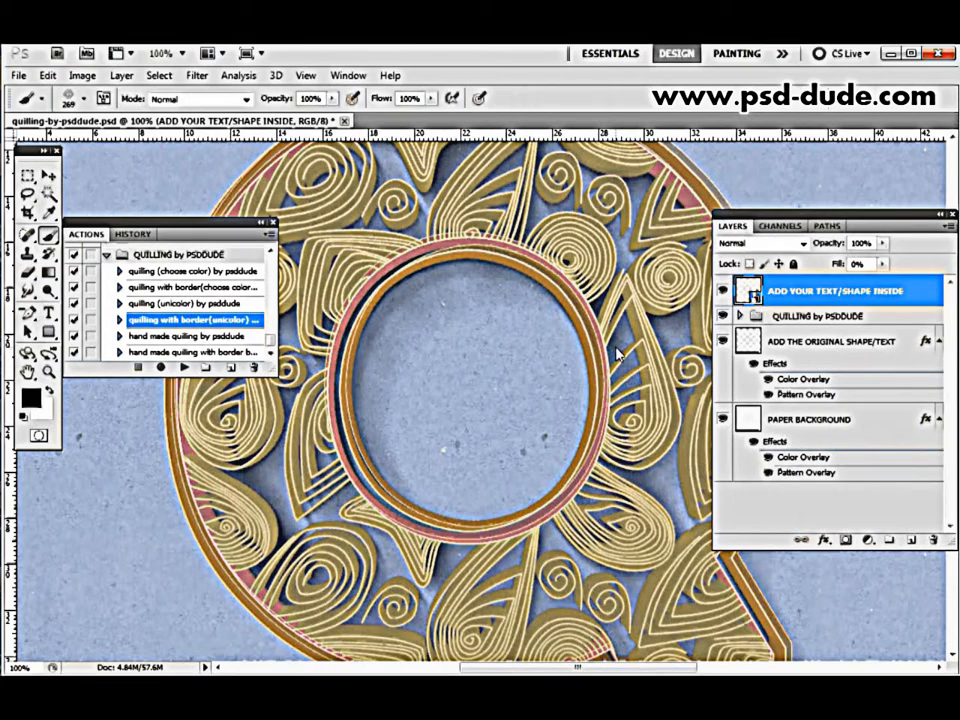
{"action": "double_click", "coordinate": [752, 291]}
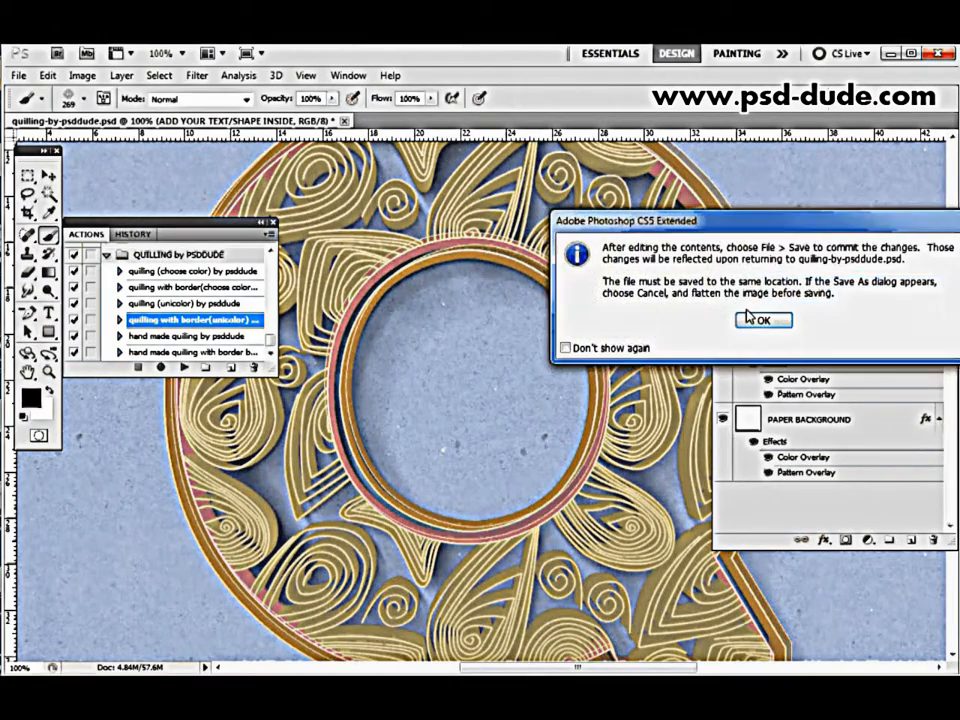
{"action": "left_click", "coordinate": [754, 317]}
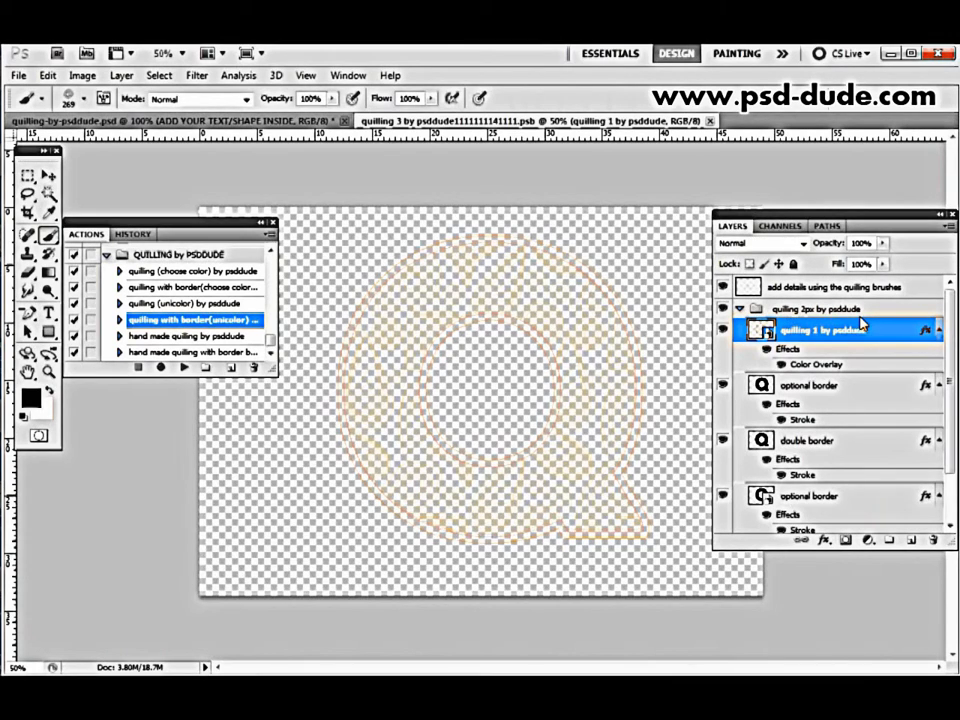
Change the Color Overlay colour of the quilling 1 by psddude layer to a pinkish violet and accept the layer style
{"action": "left_click", "coordinate": [822, 310]}
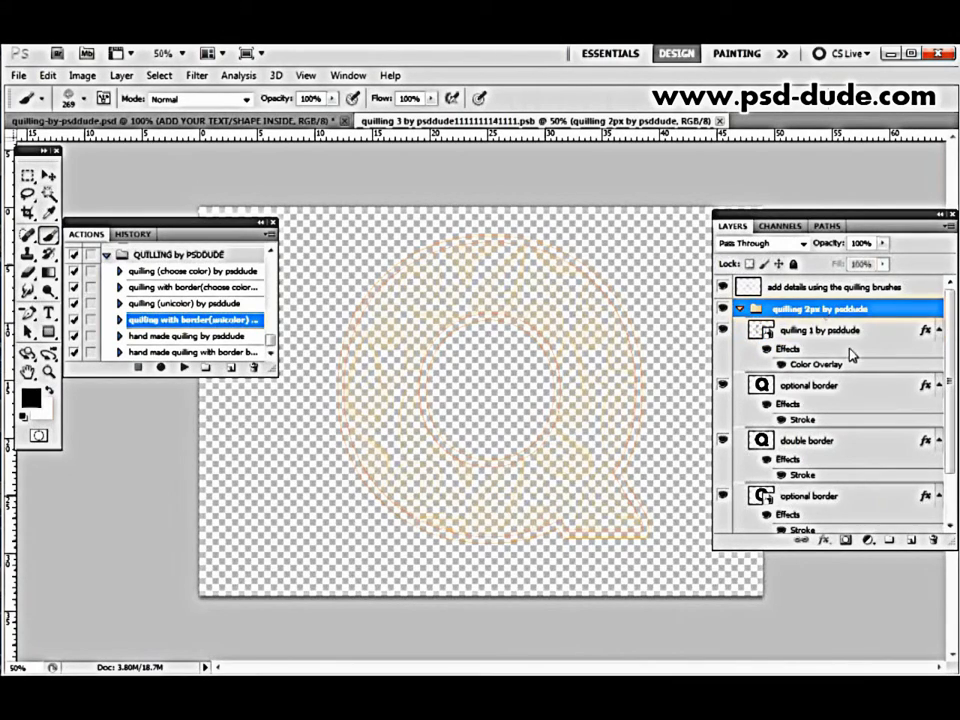
{"action": "left_click", "coordinate": [853, 333]}
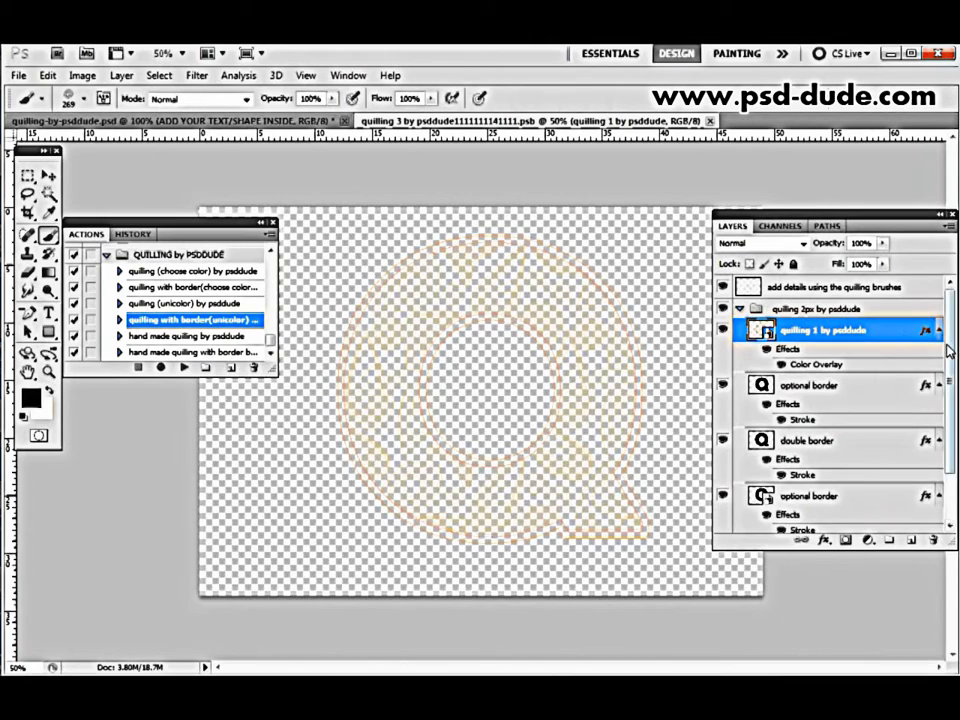
{"action": "left_click_drag", "start_coordinate": [950, 360], "coordinate": [949, 306]}
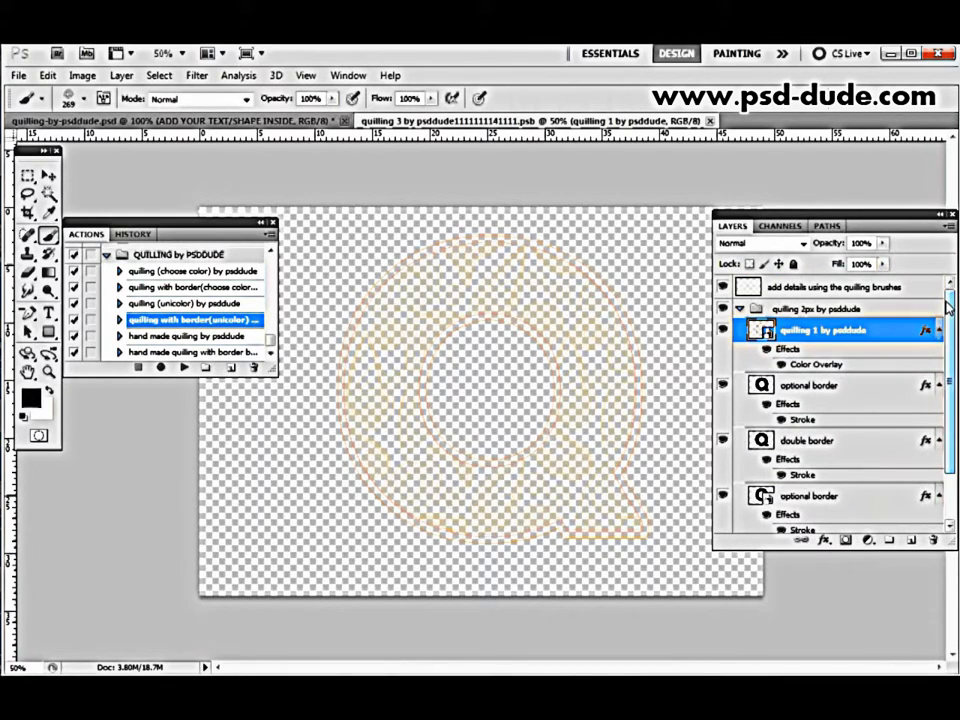
{"action": "double_click", "coordinate": [813, 363]}
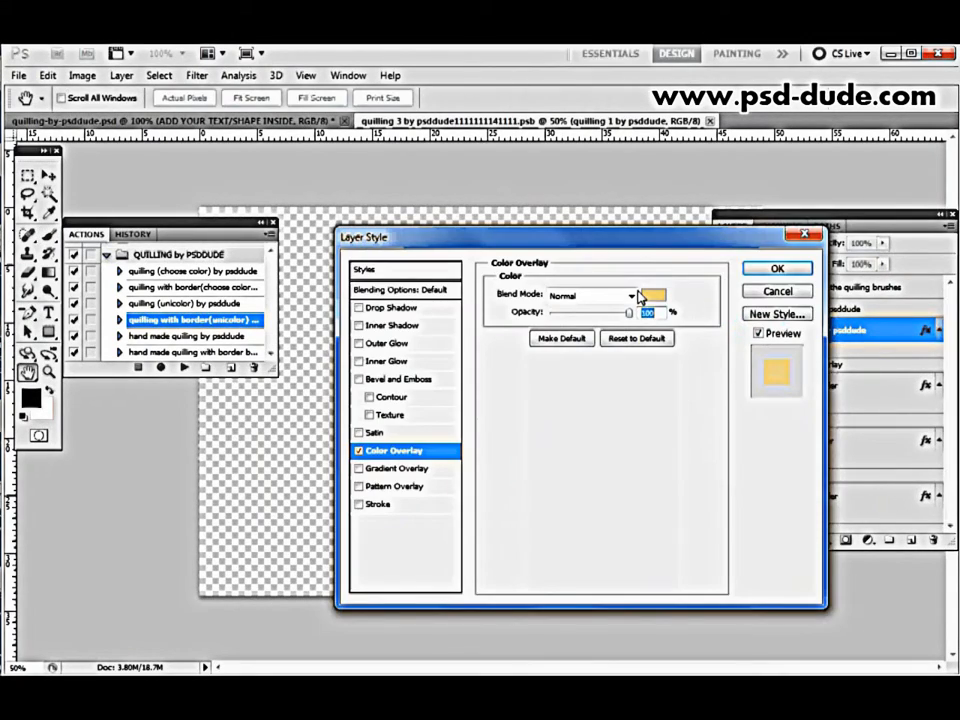
{"action": "left_click", "coordinate": [653, 295]}
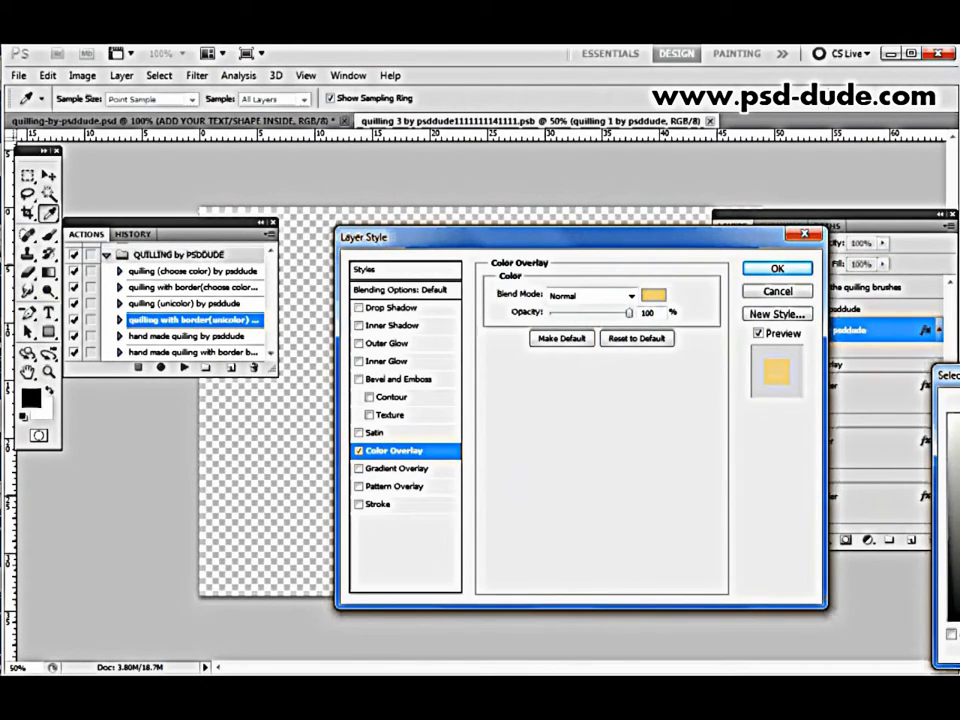
{"action": "left_click", "coordinate": [958, 448]}
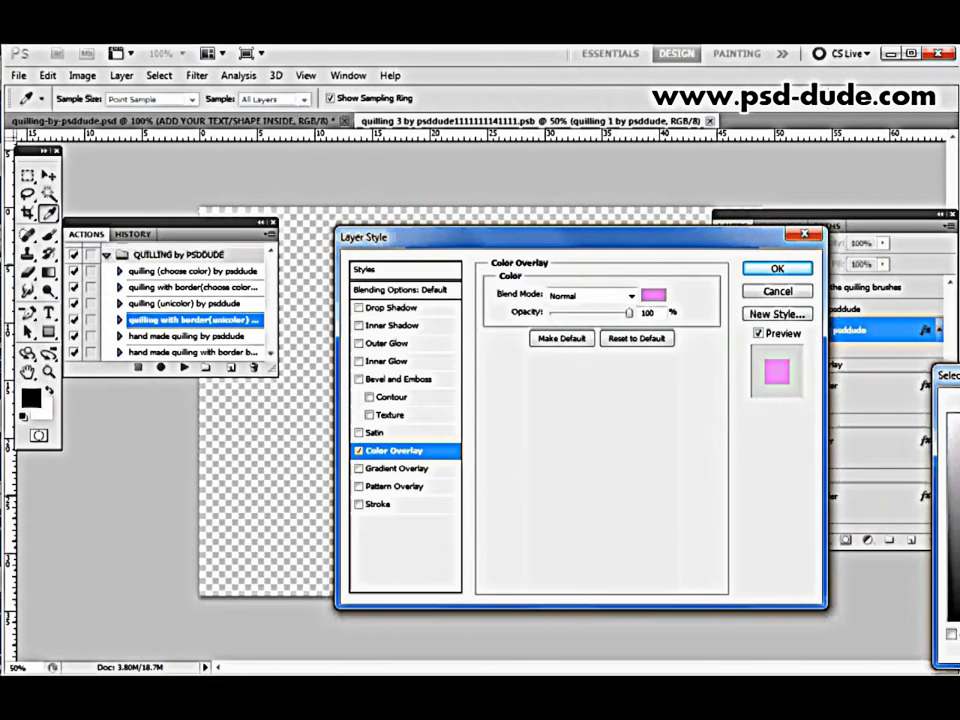
{"action": "key", "text": "Return"}
{"action": "left_click", "coordinate": [785, 274]}
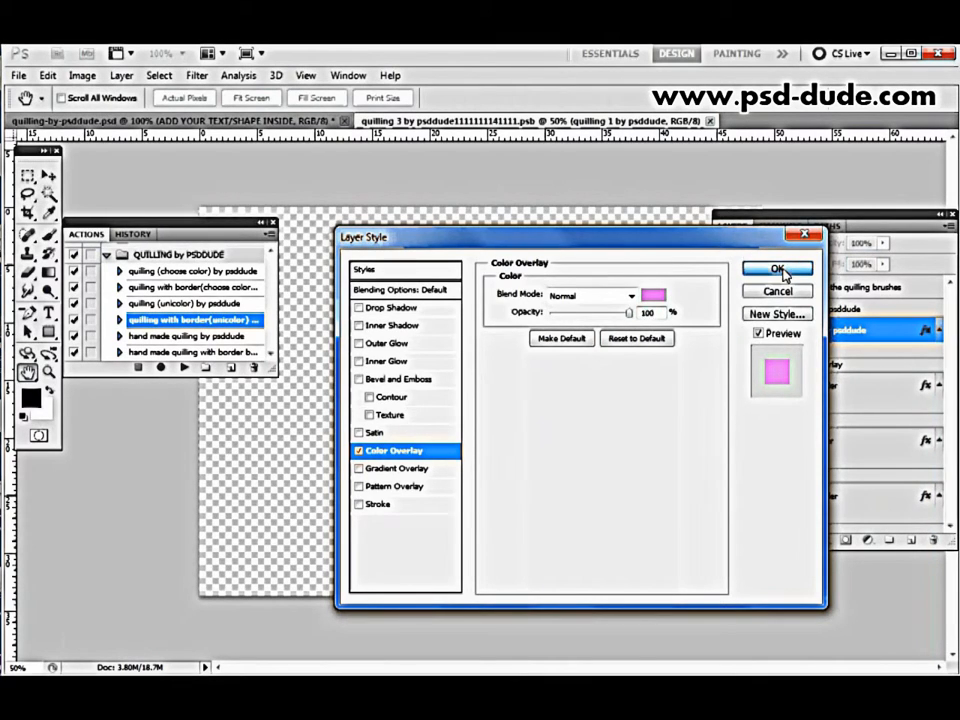
Close the smart object's document, saving its changes, and reopen the contents of the ADD YOUR TEXT/SHAPE INSIDE smart object
{"action": "left_click", "coordinate": [717, 122]}
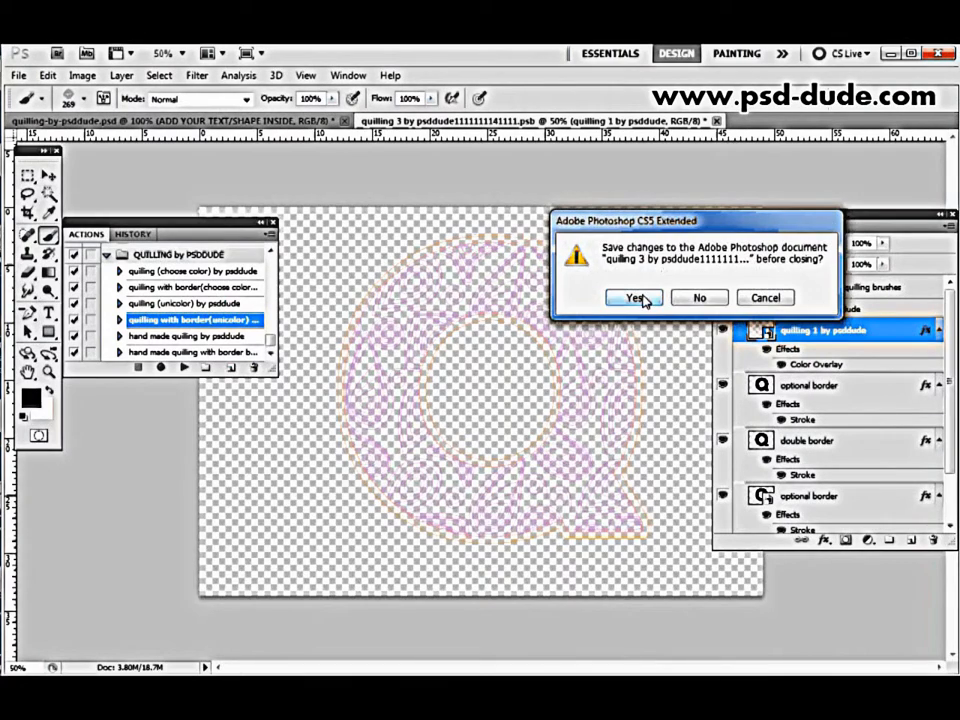
{"action": "left_click", "coordinate": [638, 299]}
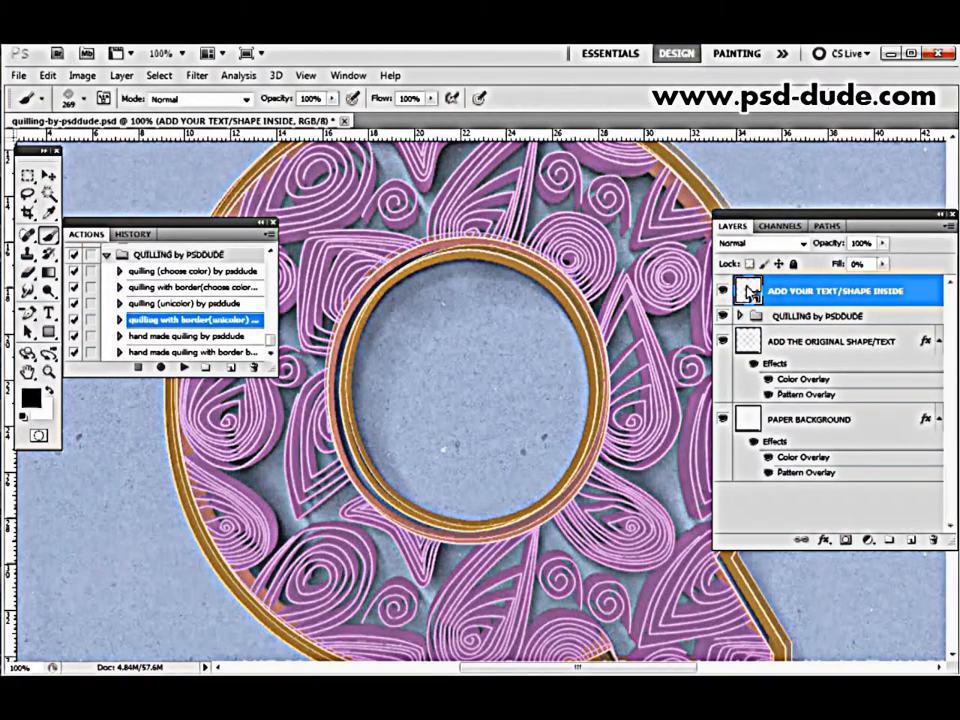
{"action": "double_click", "coordinate": [749, 290]}
{"action": "left_click", "coordinate": [756, 320]}
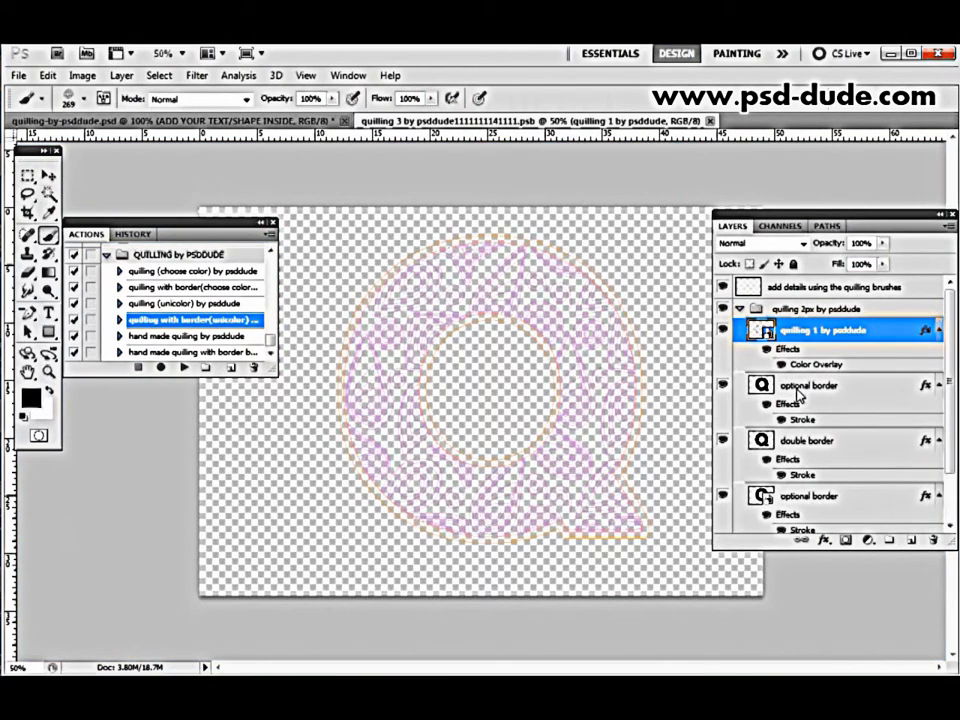
Hide and reshow the upper optional border, double border and quilling by psddude layers to examine which part of the Q each one draws
{"action": "scroll", "coordinate": [797, 394], "scroll_direction": "down", "scroll_amount": 2}
{"action": "scroll", "coordinate": [798, 396], "scroll_direction": "down", "scroll_amount": 1}
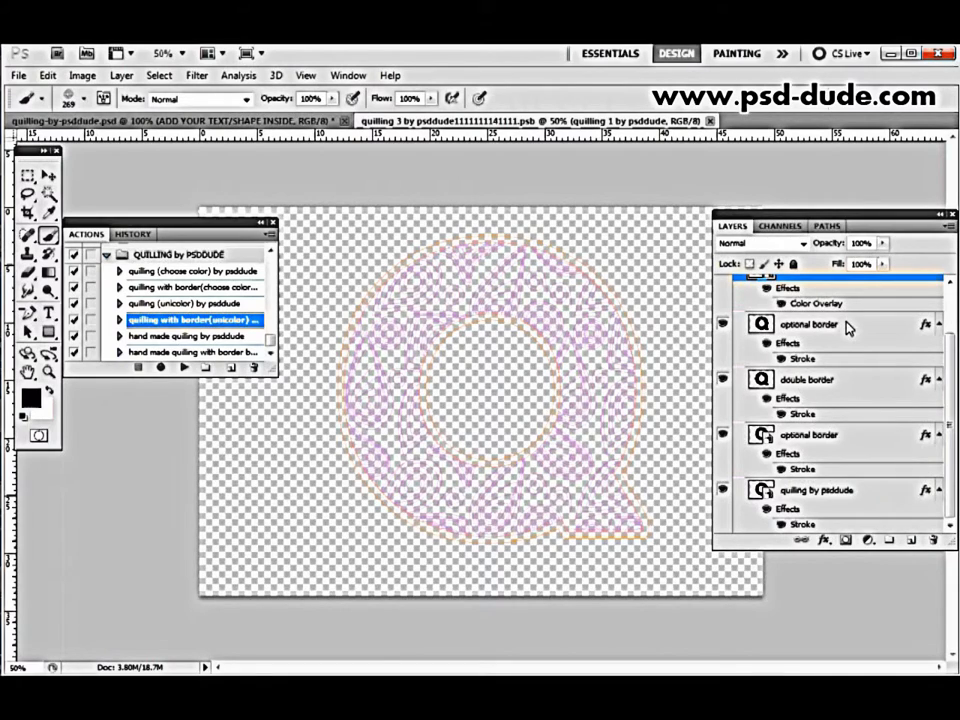
{"action": "left_click", "coordinate": [722, 325]}
{"action": "left_click", "coordinate": [722, 325]}
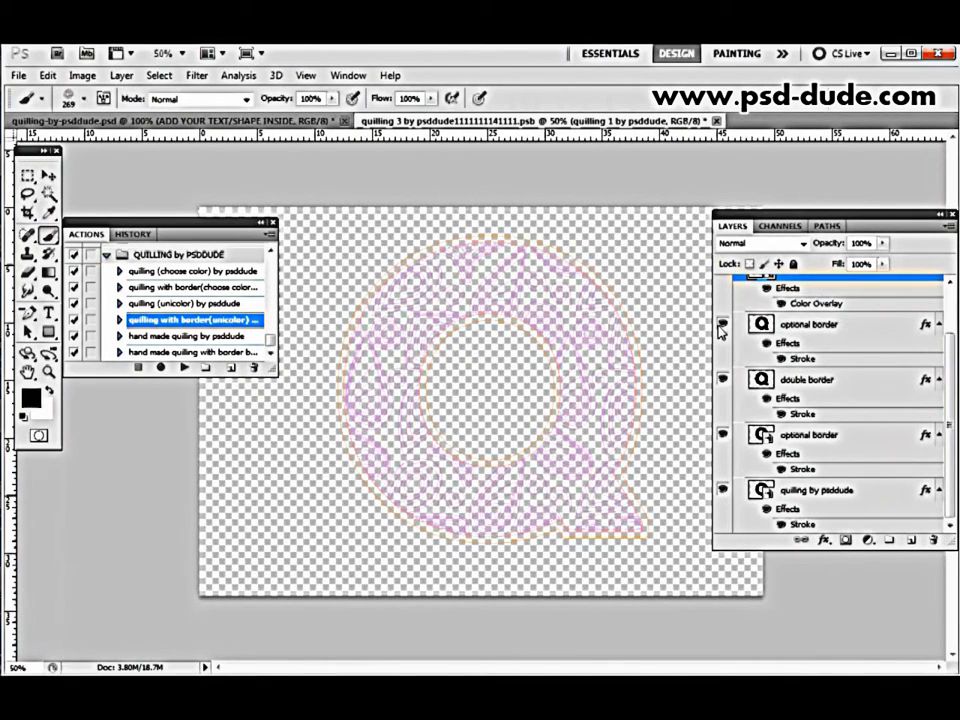
{"action": "left_click", "coordinate": [723, 380]}
{"action": "left_click", "coordinate": [724, 379]}
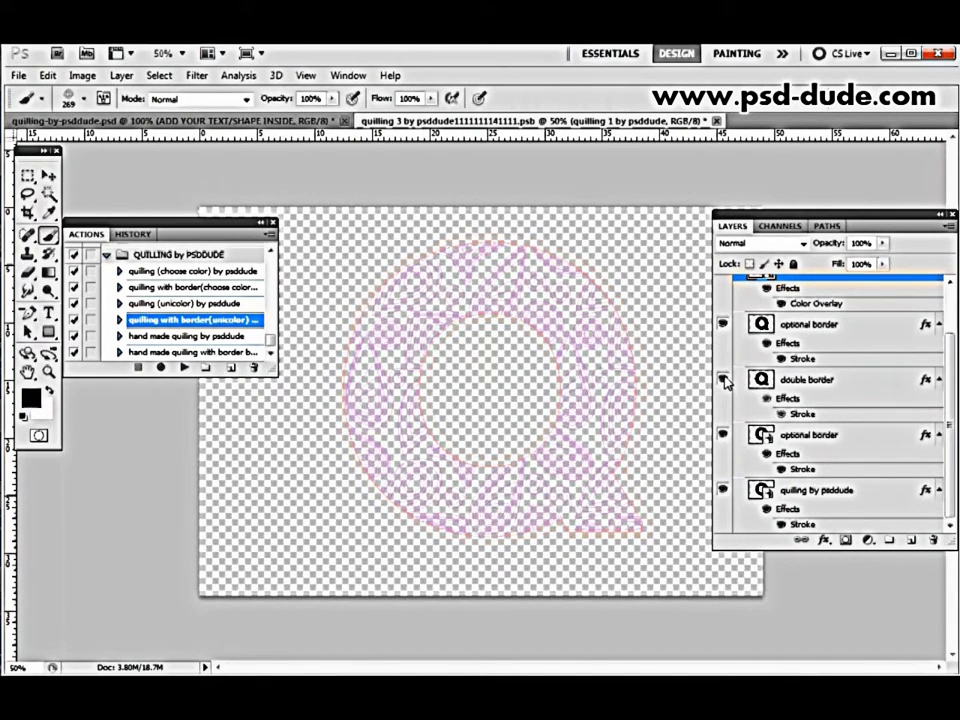
{"action": "left_click", "coordinate": [724, 379]}
{"action": "left_click", "coordinate": [724, 379]}
{"action": "left_click", "coordinate": [724, 380]}
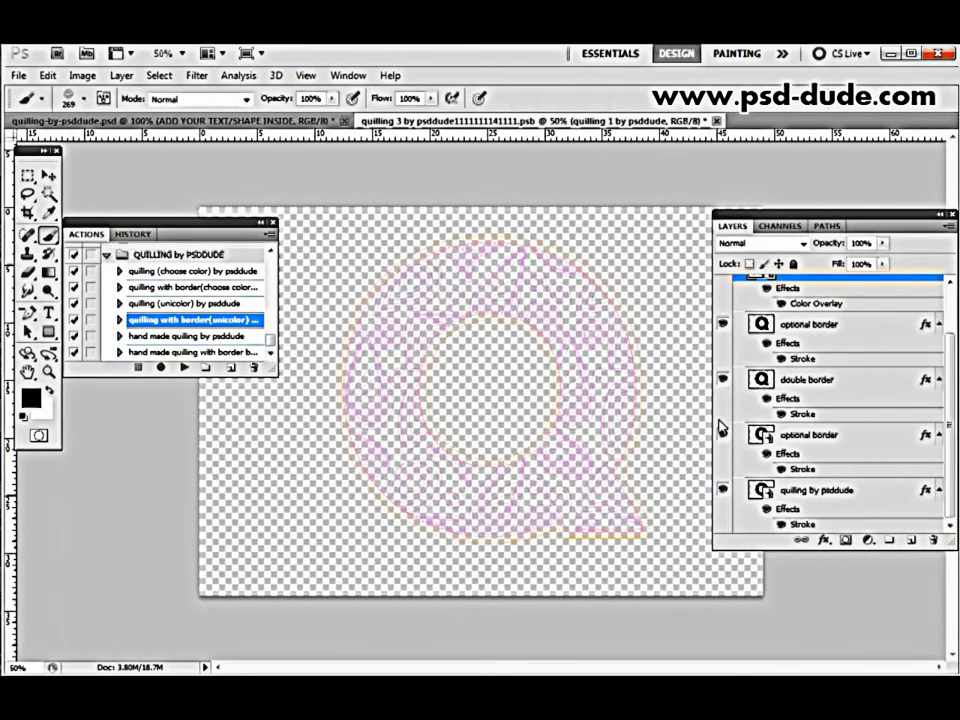
{"action": "left_click", "coordinate": [724, 491]}
{"action": "left_click", "coordinate": [724, 491]}
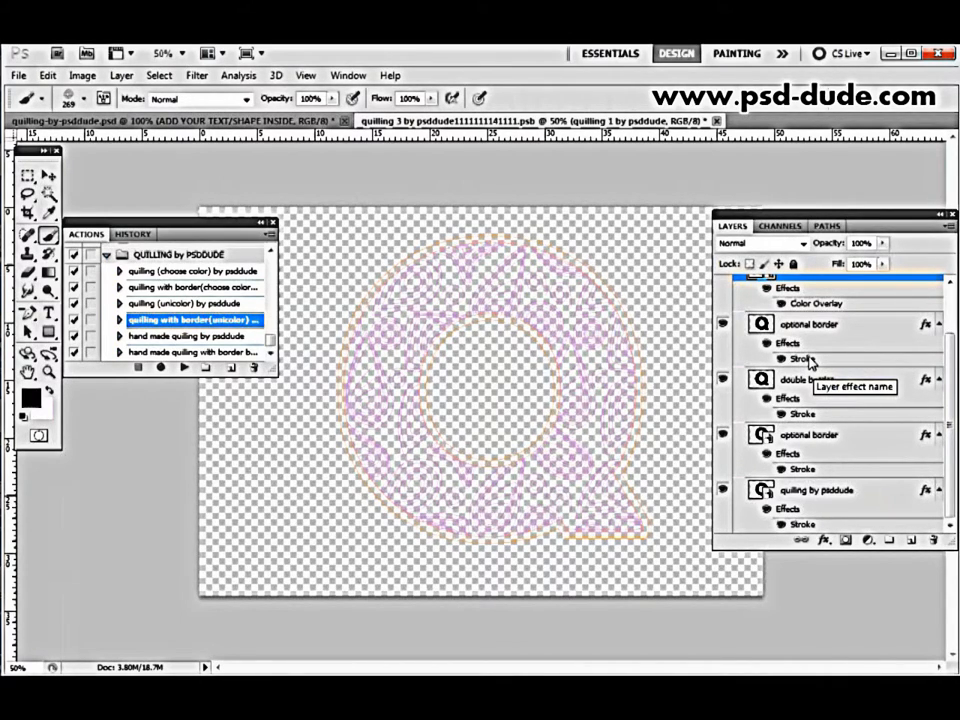
Set the Stroke size of the optional border layer above double border to 6 px and close the smart object's document, saving its changes
{"action": "double_click", "coordinate": [810, 362]}
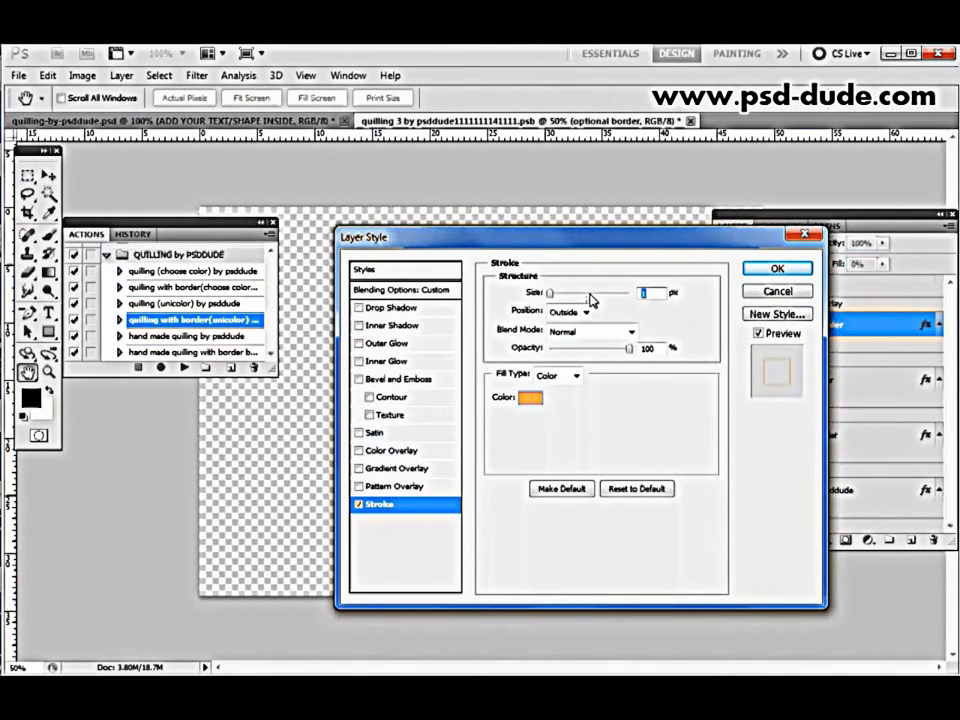
{"action": "left_click_drag", "start_coordinate": [548, 295], "coordinate": [555, 297]}
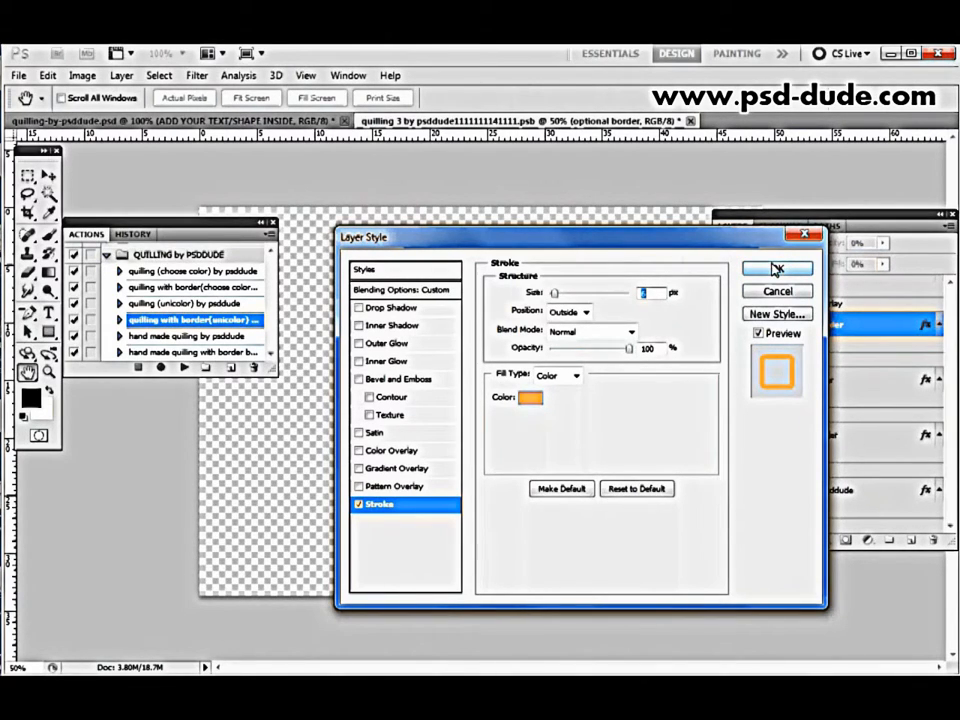
{"action": "type", "text": "6"}
{"action": "left_click", "coordinate": [776, 270]}
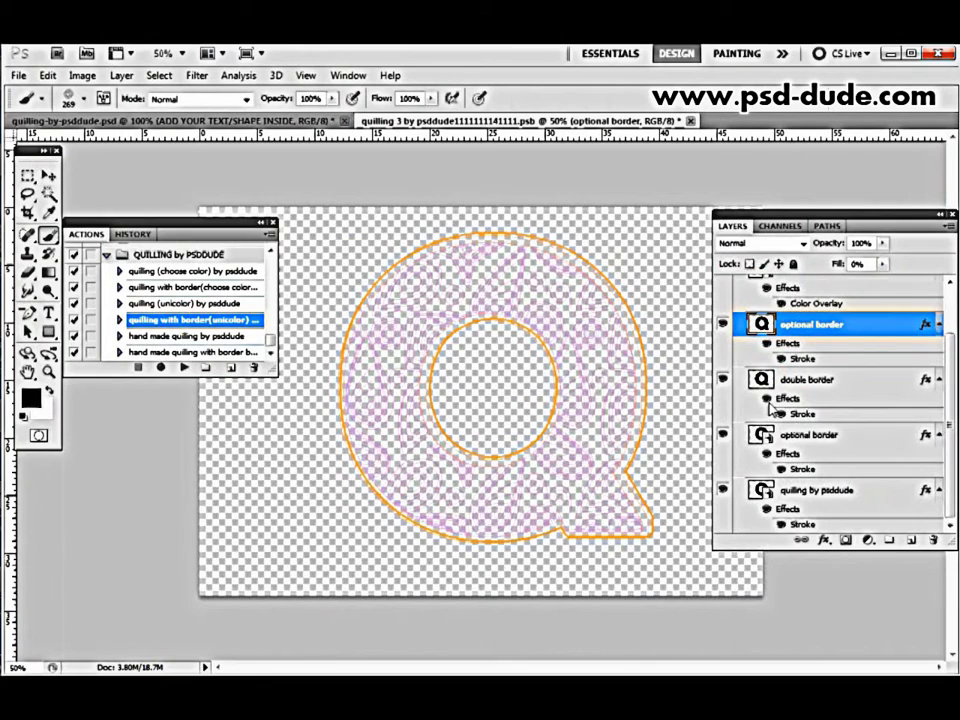
{"action": "left_click", "coordinate": [691, 121]}
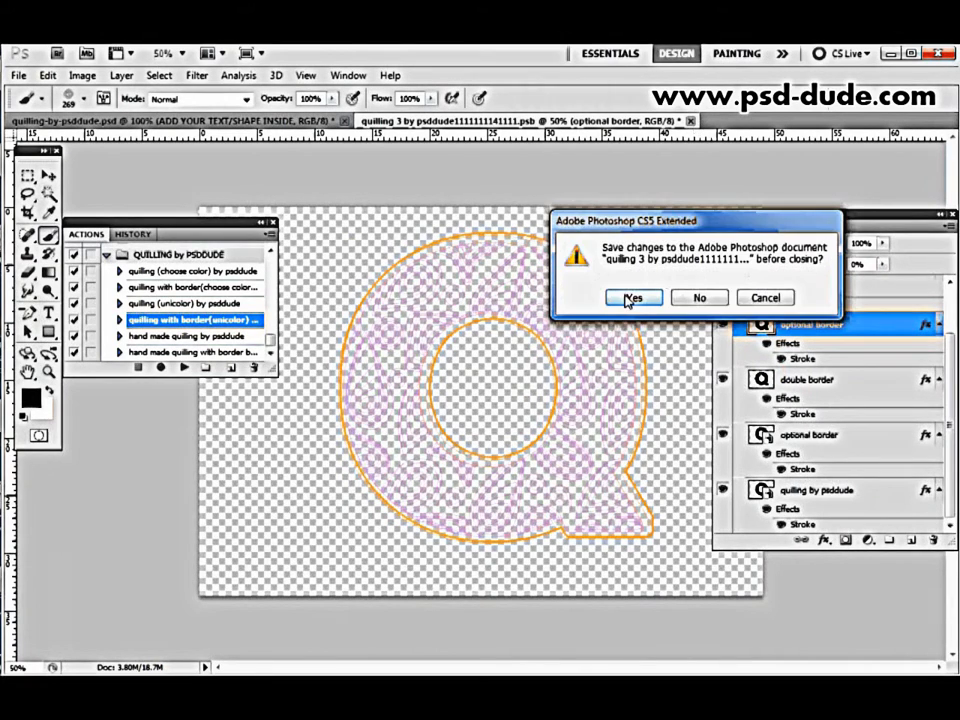
{"action": "left_click", "coordinate": [630, 305]}
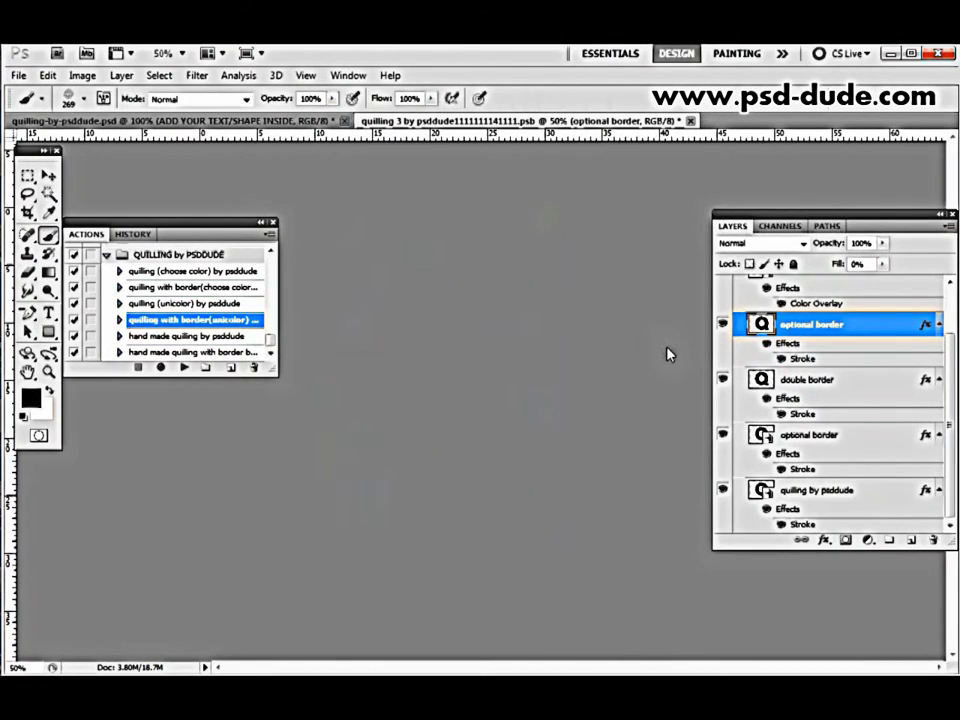